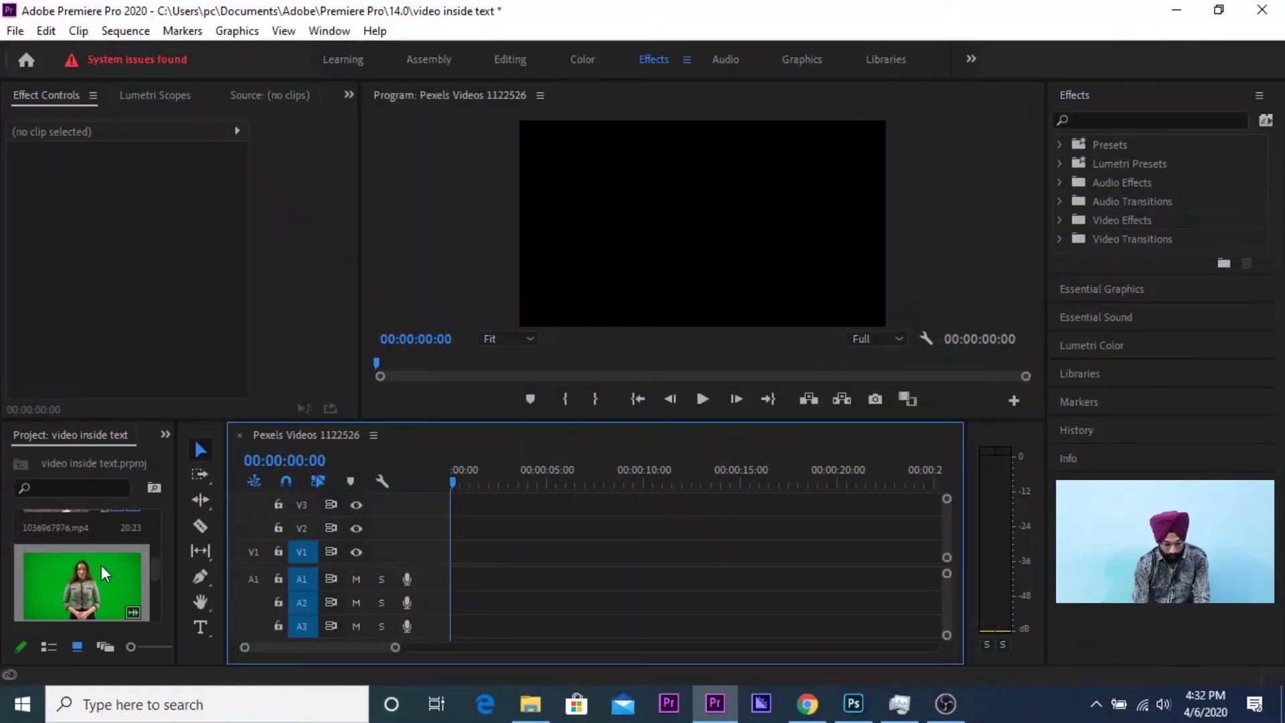
Add 1637940118.mp4 to the sequence, keeping the sequence settings, with video on V2 and audio on A2.
mouse_move(63, 576)
mouse_down()
mouse_move(239, 557)
mouse_move(456, 559)
mouse_up()
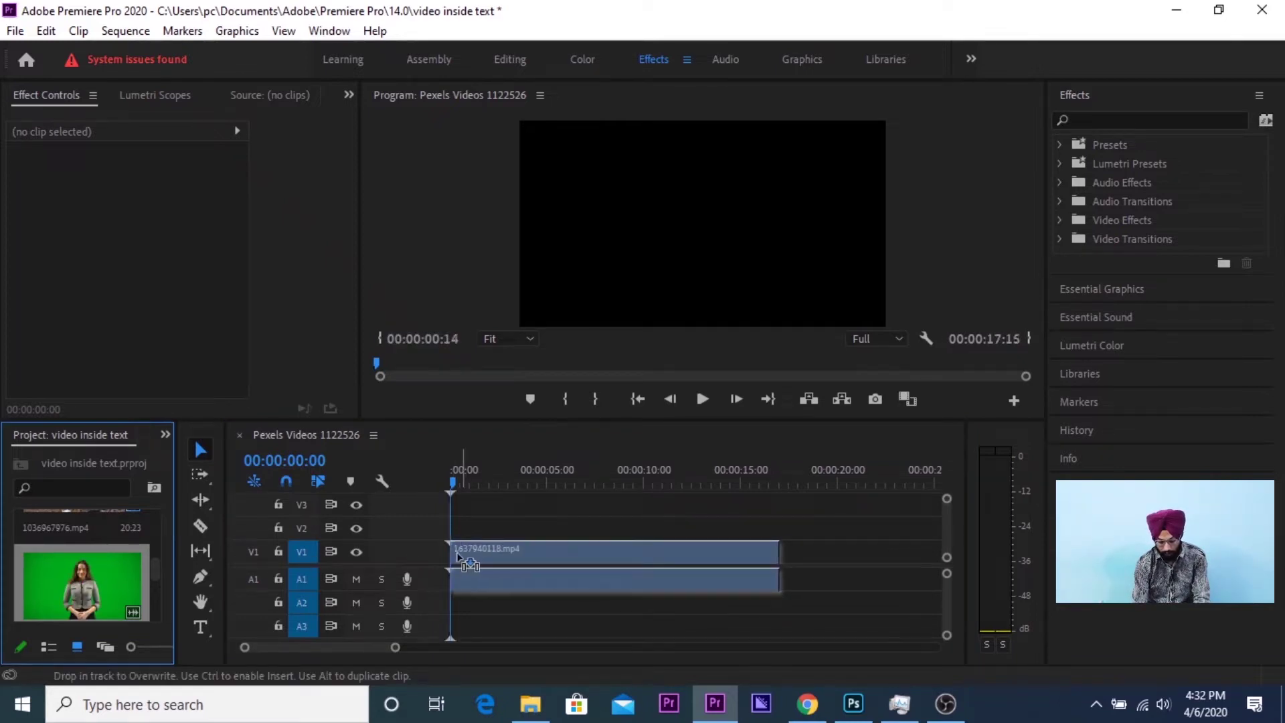
drag(451, 554, 454, 556)
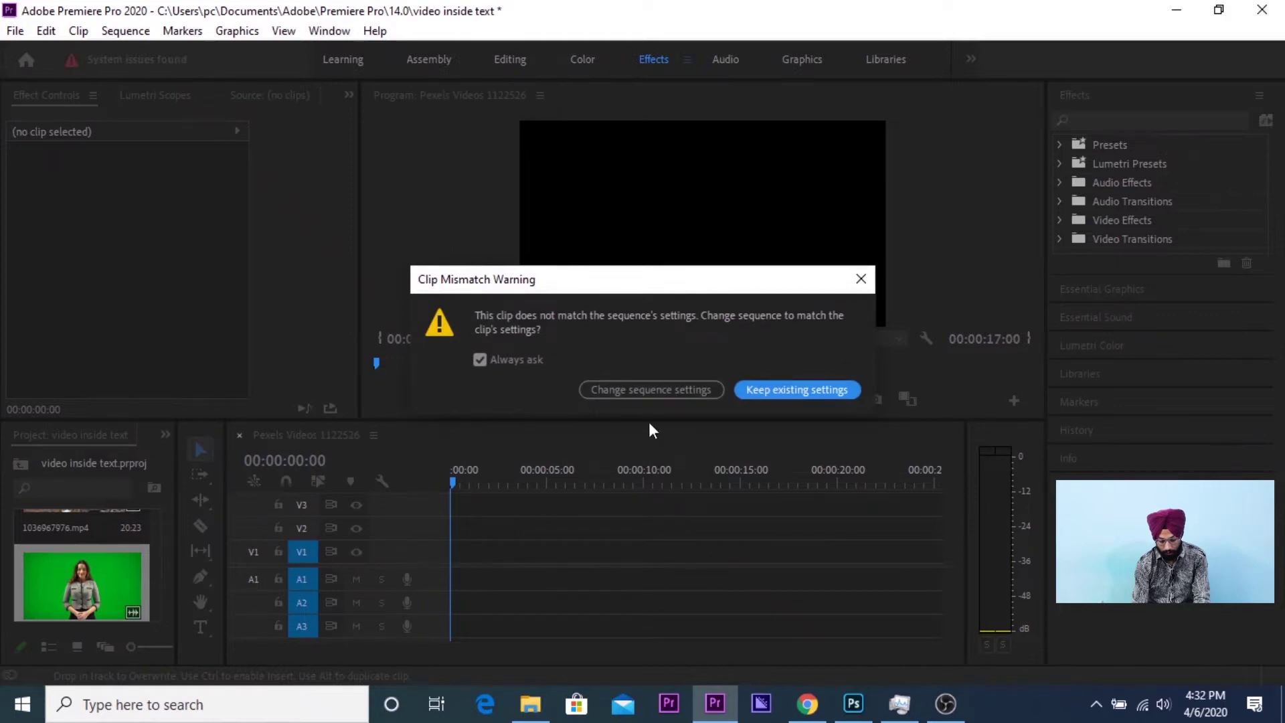
click(648, 395)
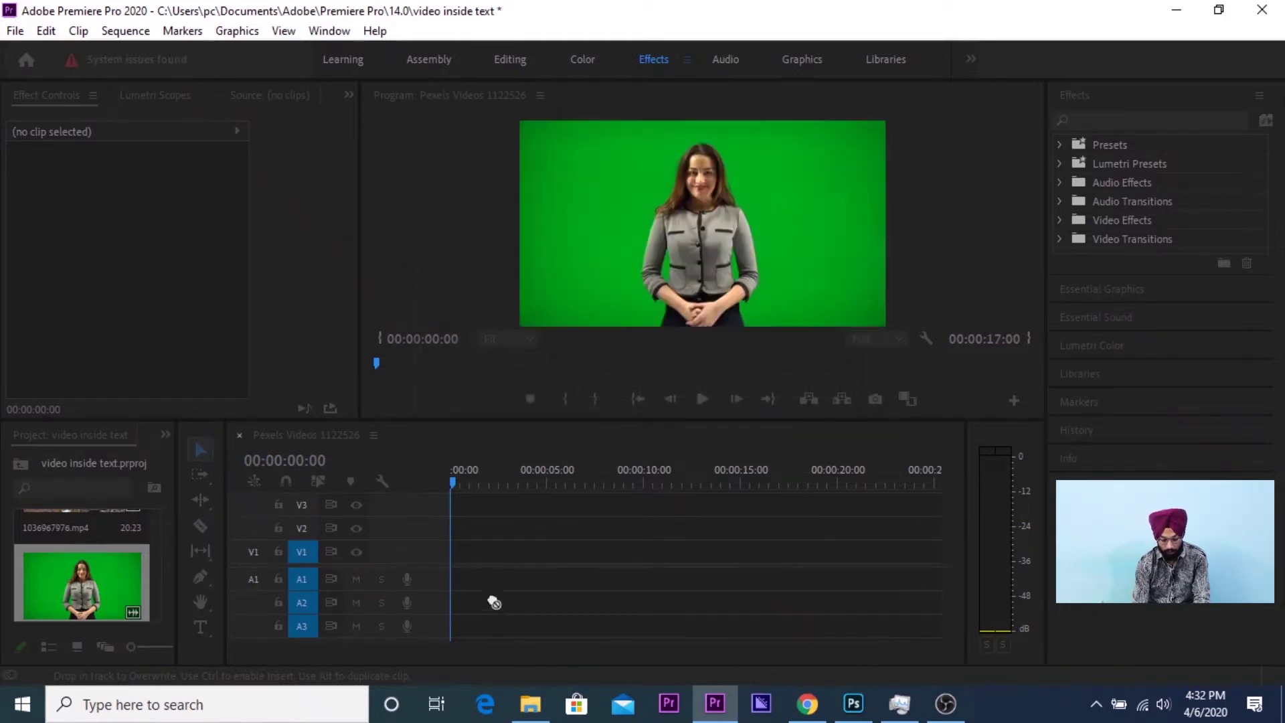
drag(504, 552, 501, 529)
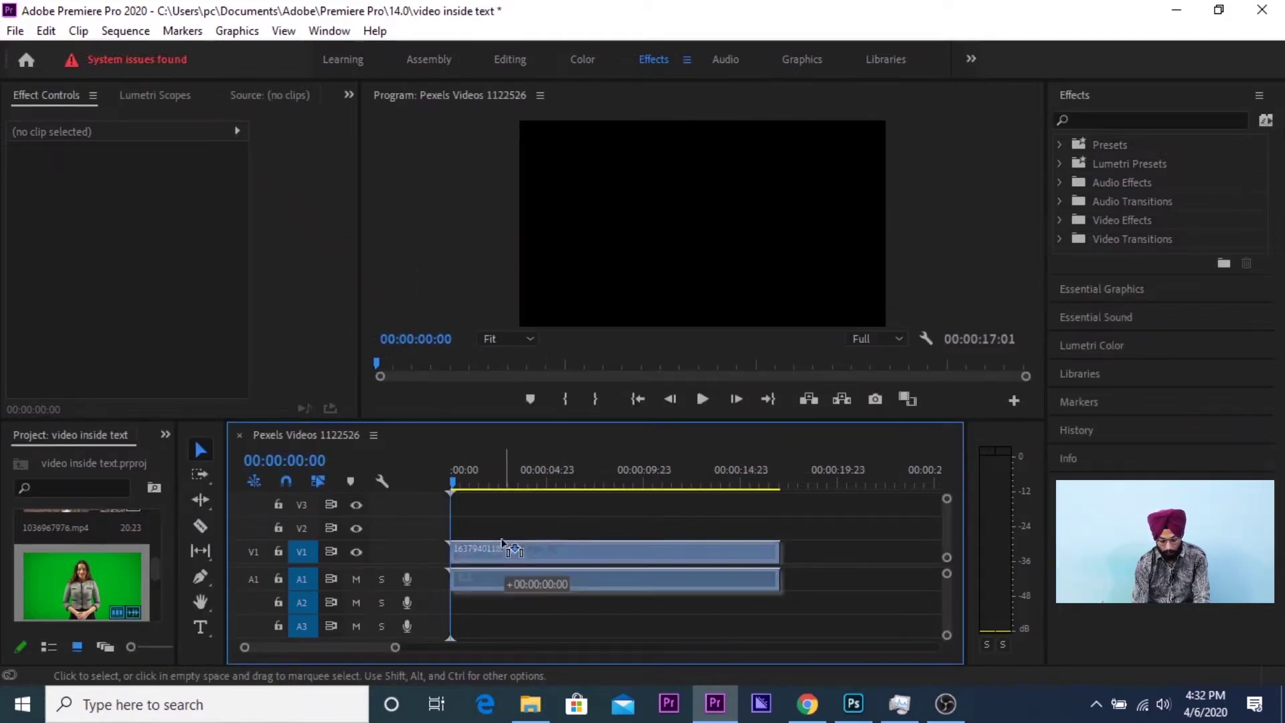
drag(500, 573, 502, 603)
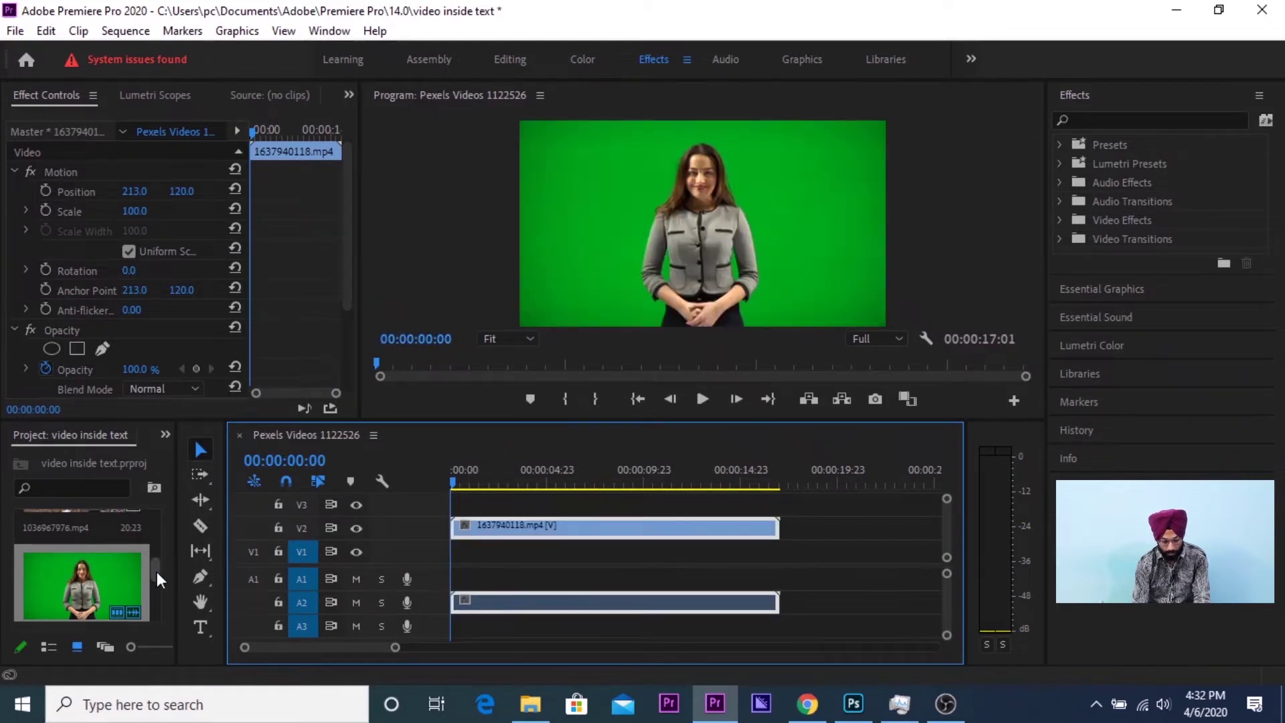
Add waterfall clip 1036967976.mp4 to V1 and set its Scale to 69.
mouse_move(157, 572)
mouse_down()
mouse_move(156, 558)
mouse_move(455, 552)
mouse_up()
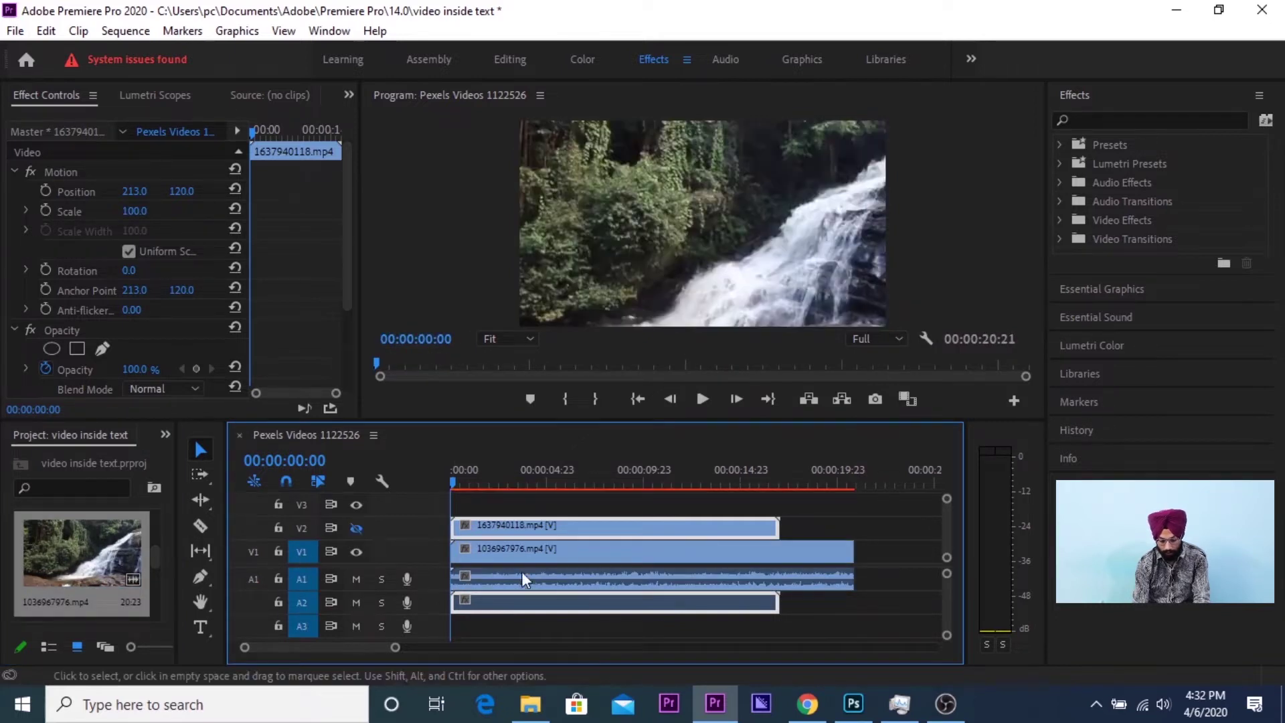
click(543, 546)
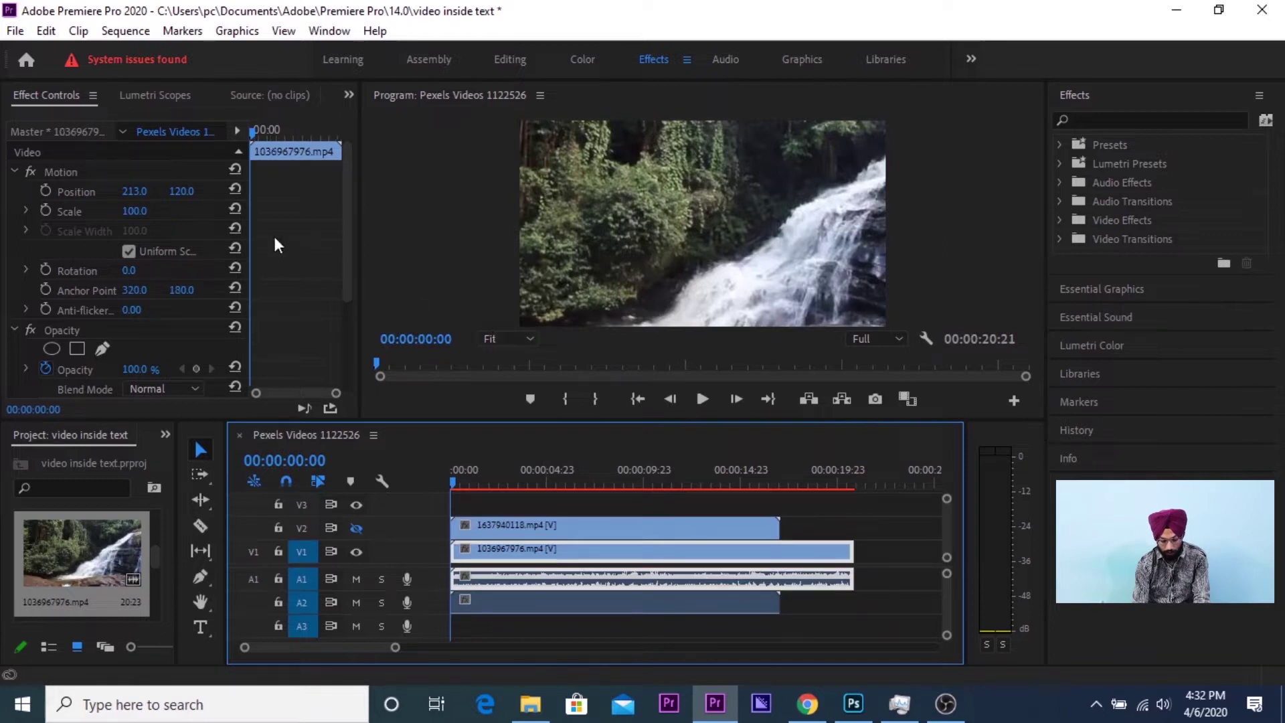
mouse_move(134, 211)
mouse_down()
mouse_move(110, 211)
mouse_move(136, 211)
mouse_up()
text(69)
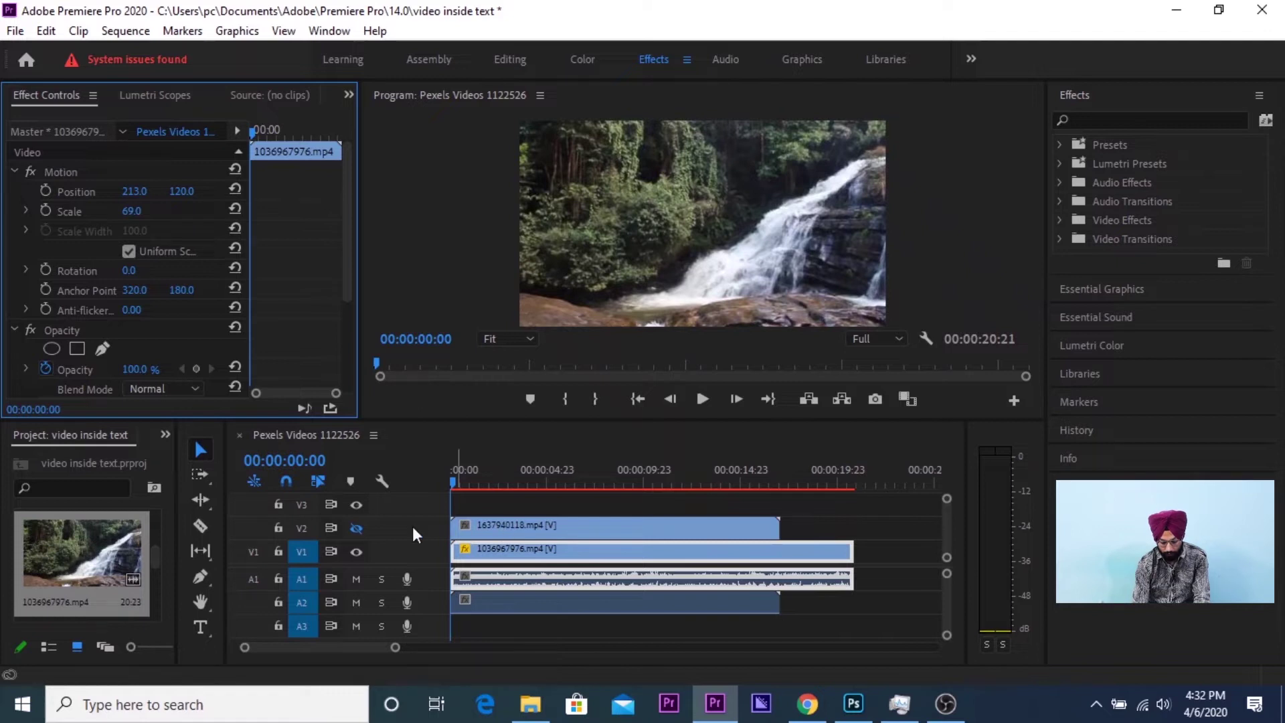
Toggle the V2 track output off and back on to check the waterfall beneath the presenter.
click(356, 528)
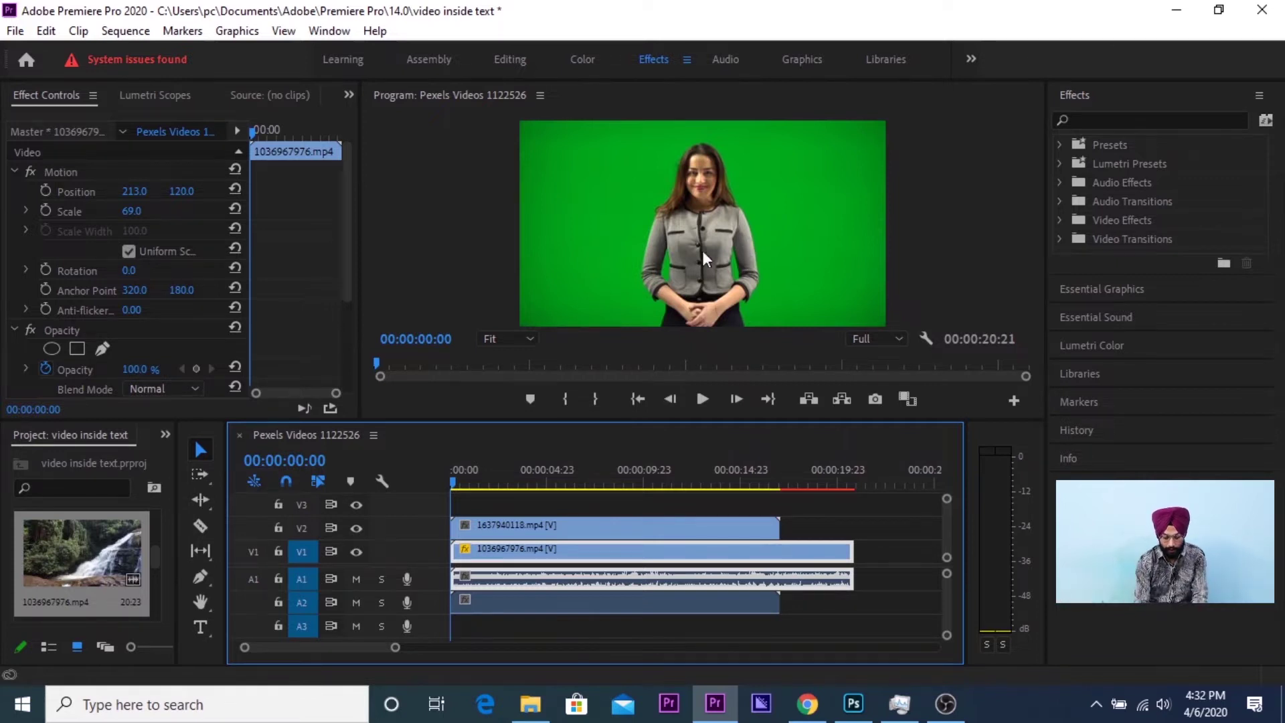
click(356, 528)
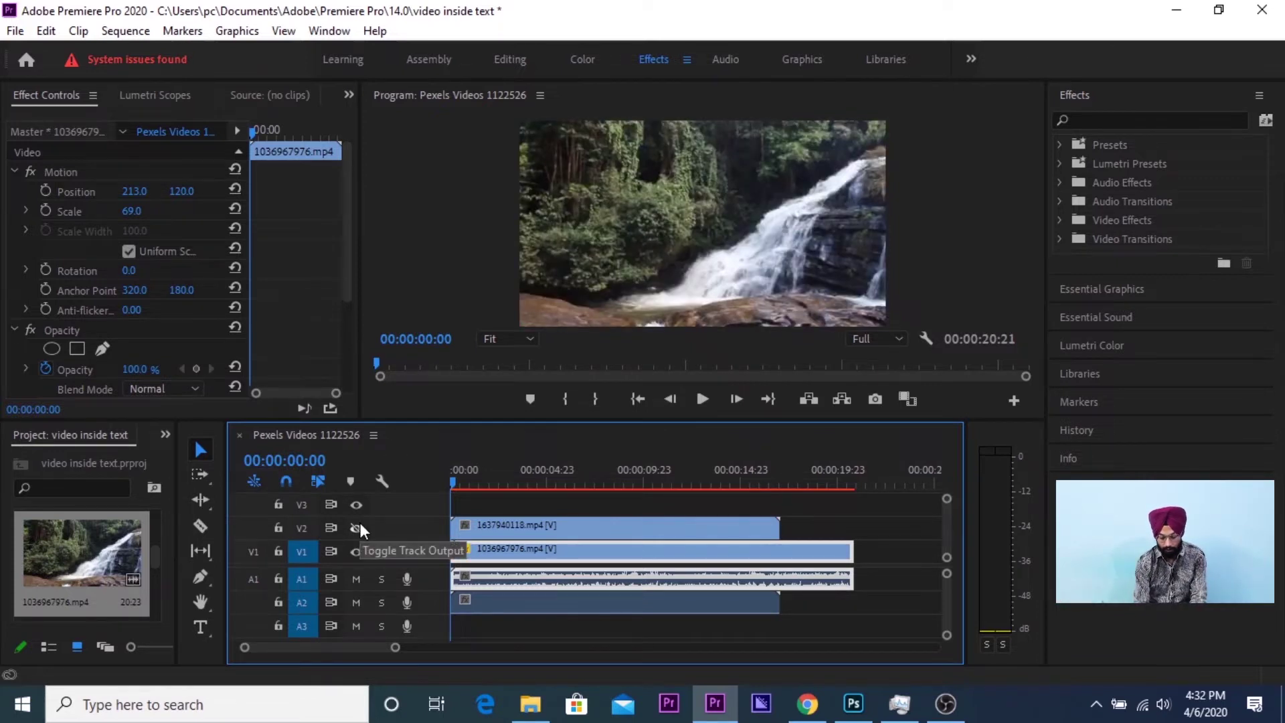
click(356, 528)
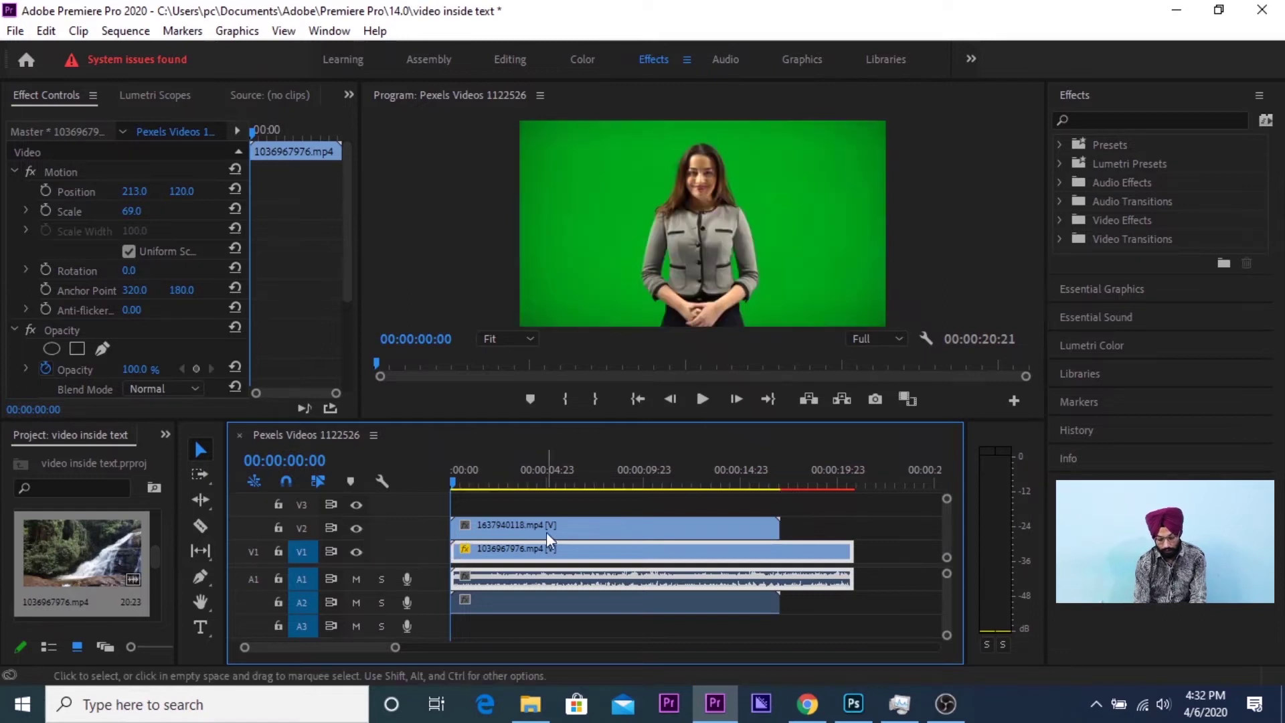
Find 'ultra key' in Effects and apply Ultra Key to the presenter clip on V2.
click(1113, 118)
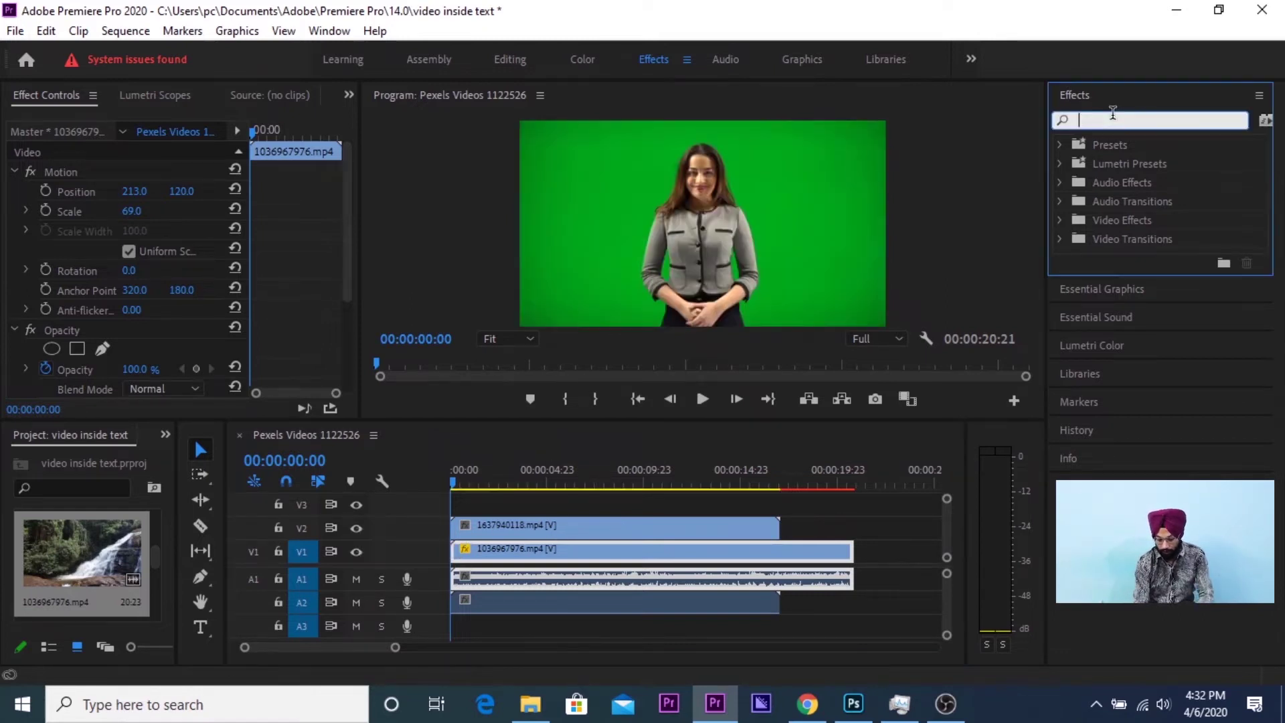
text(ultra key)
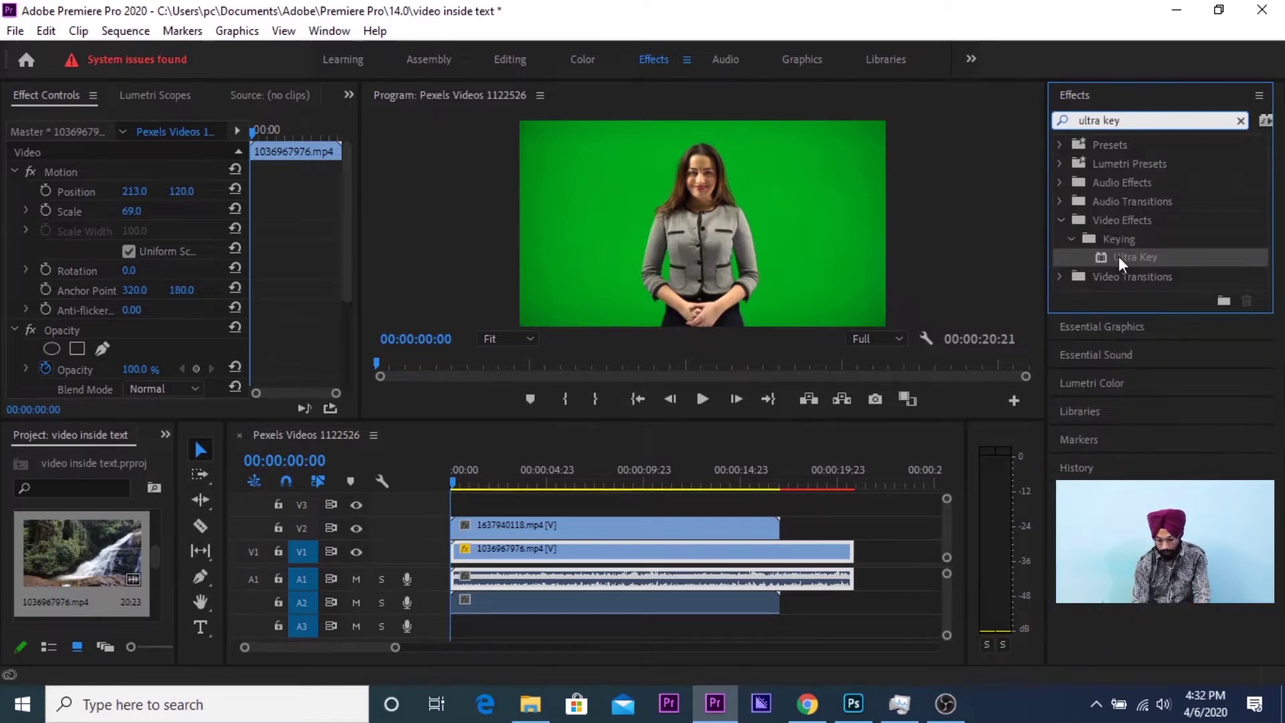
drag(1121, 263, 778, 368)
drag(676, 486, 667, 527)
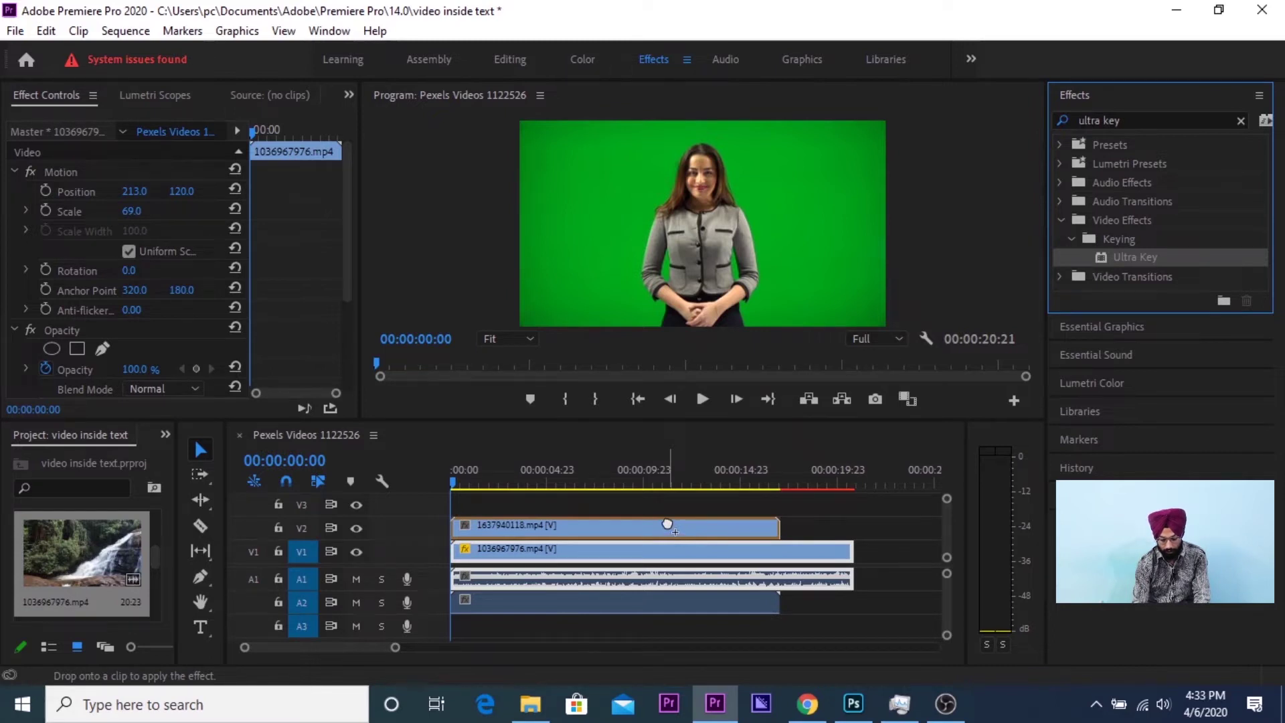
drag(667, 524, 668, 520)
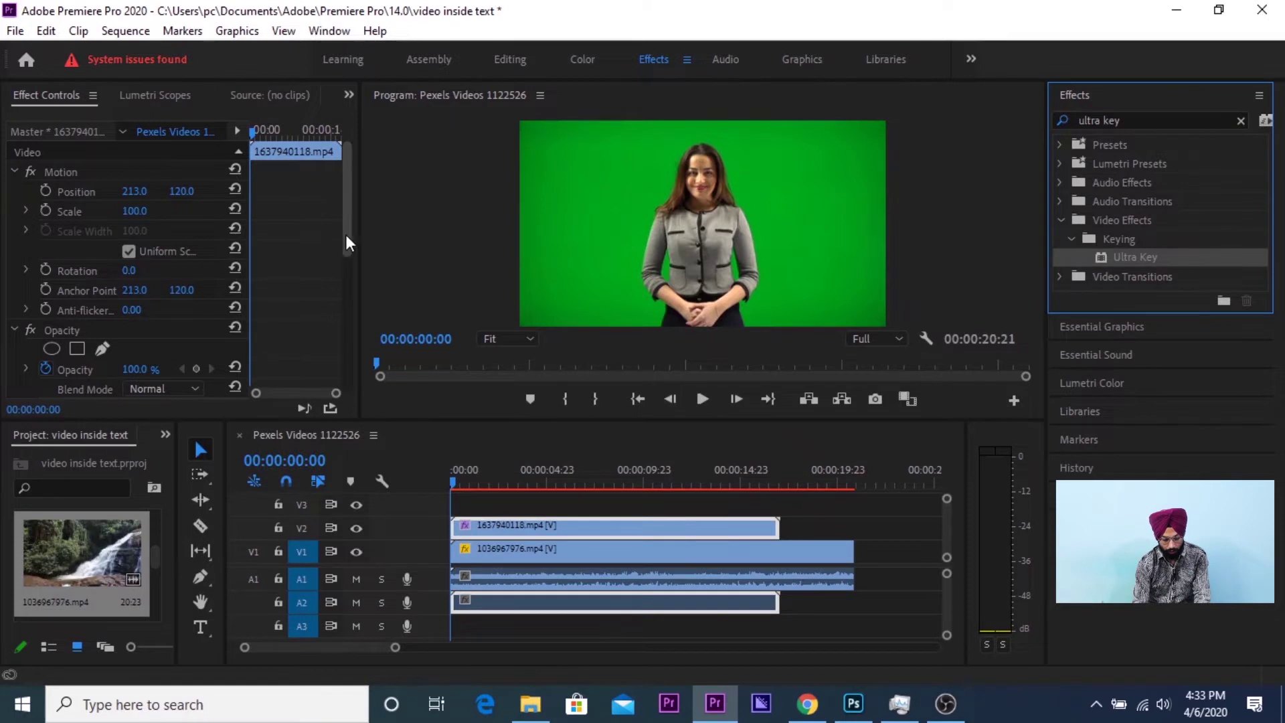
Scroll Effect Controls to Ultra Key and pick up the Key Color eyedropper.
drag(347, 242, 343, 356)
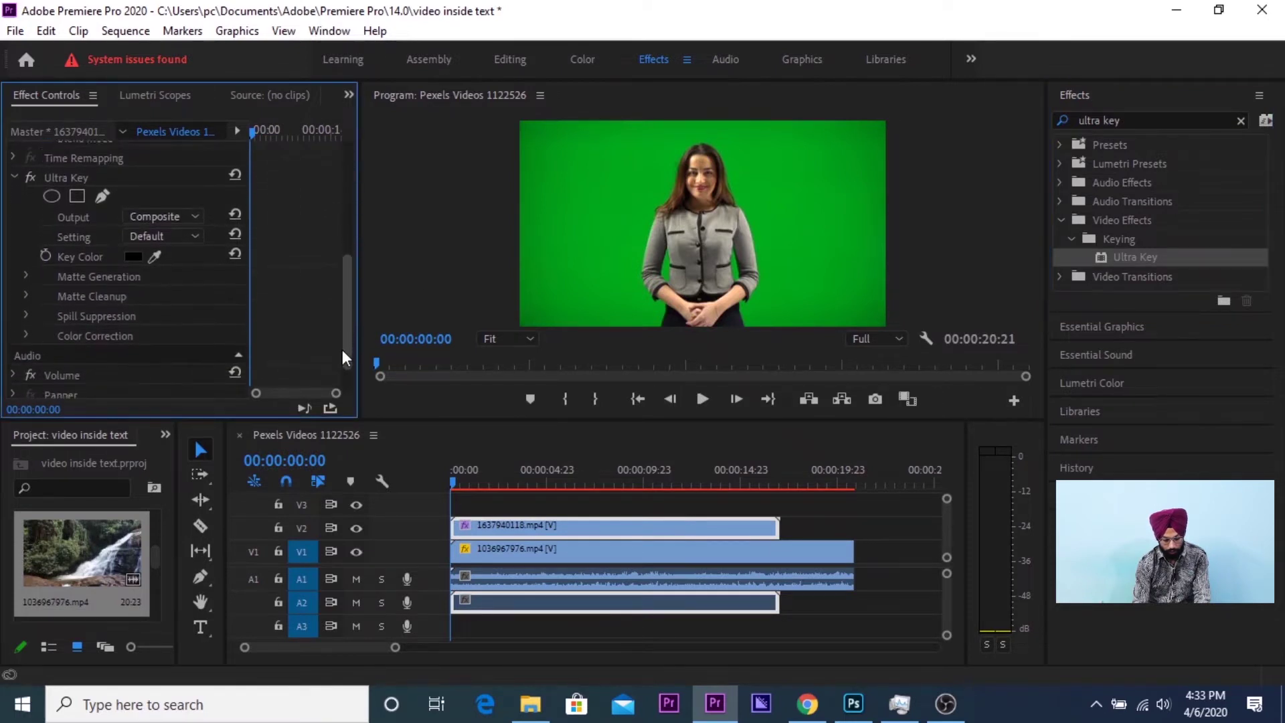
scroll(343, 358, down, 2)
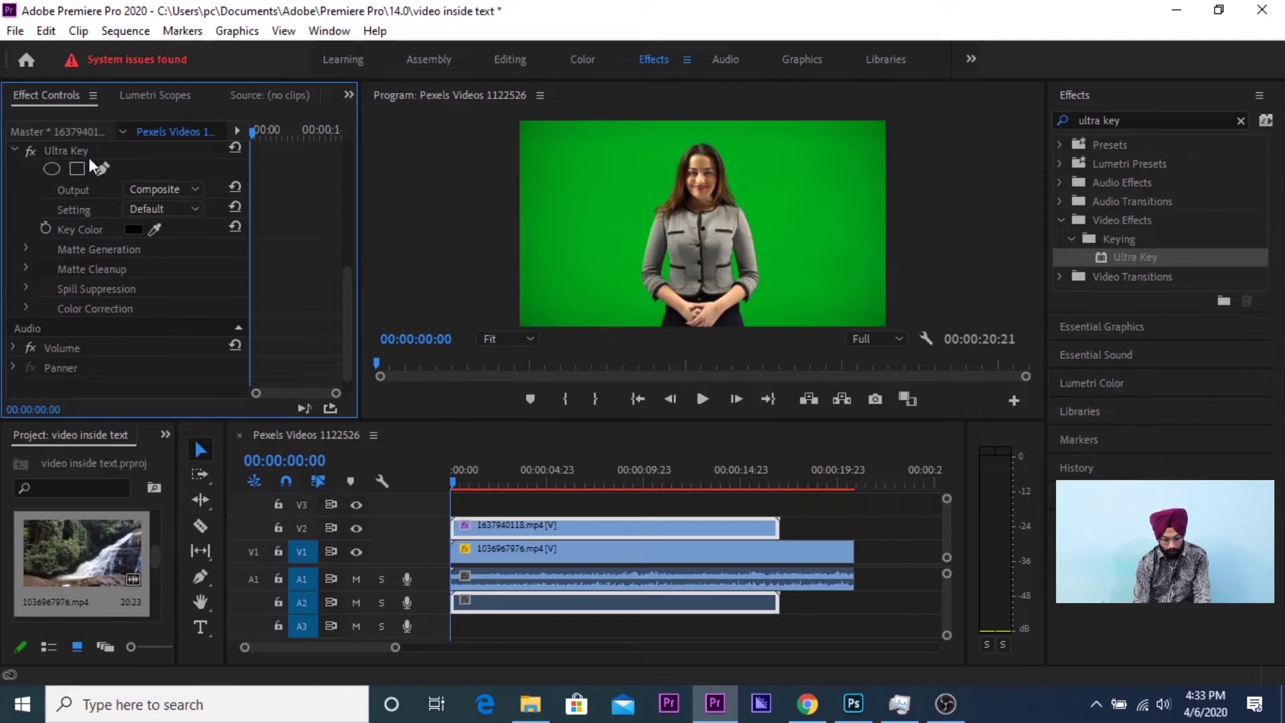
click(154, 229)
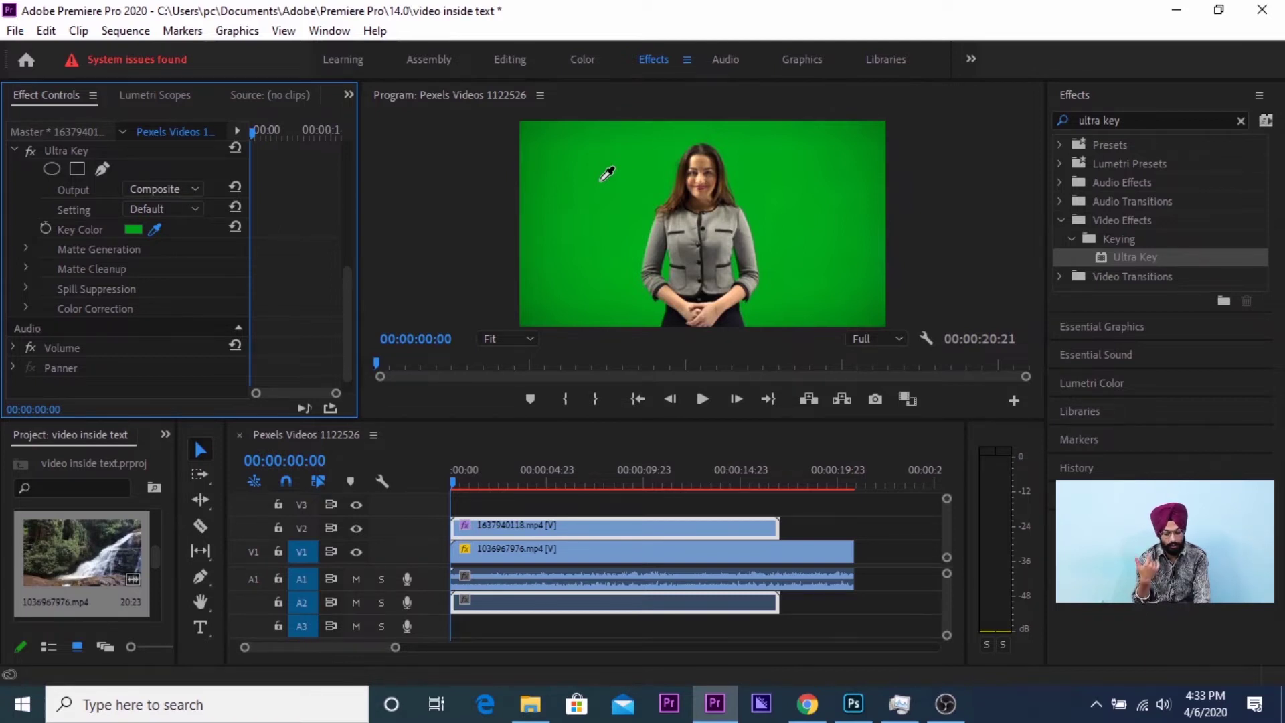
Sample the green backdrop as the key colour and play the presenter composite over the waterfall.
click(601, 179)
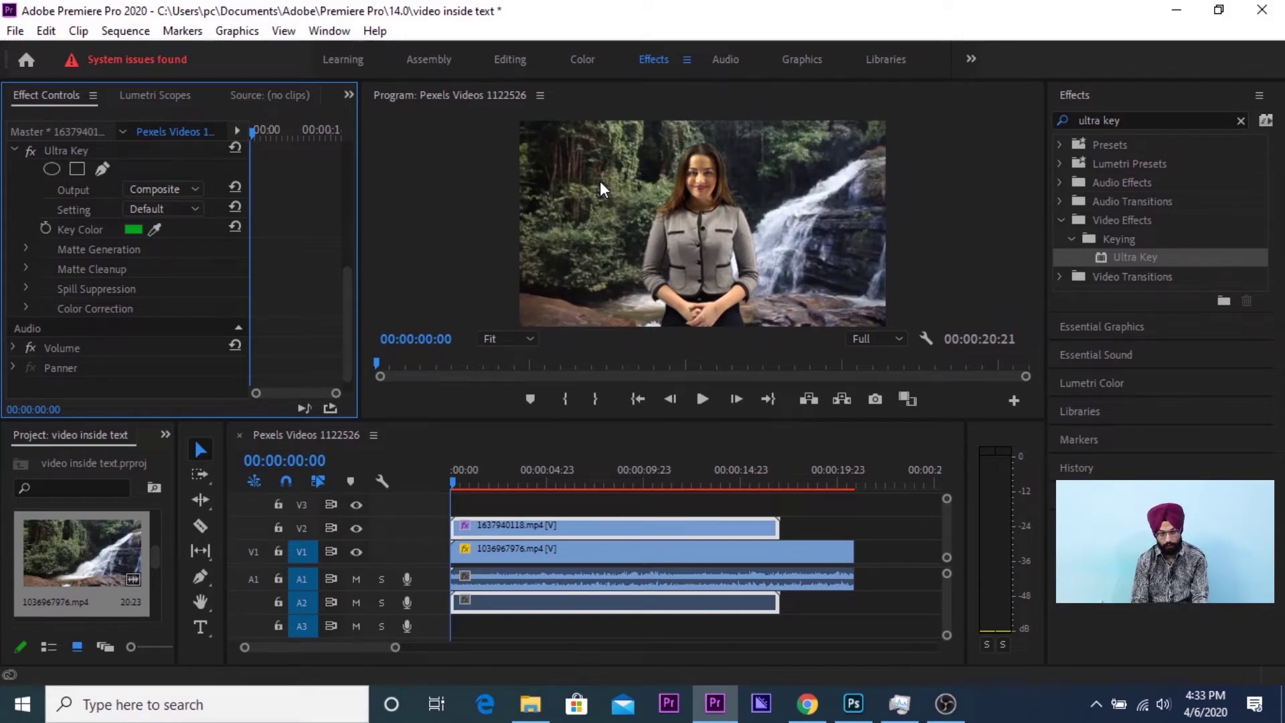
key(space)
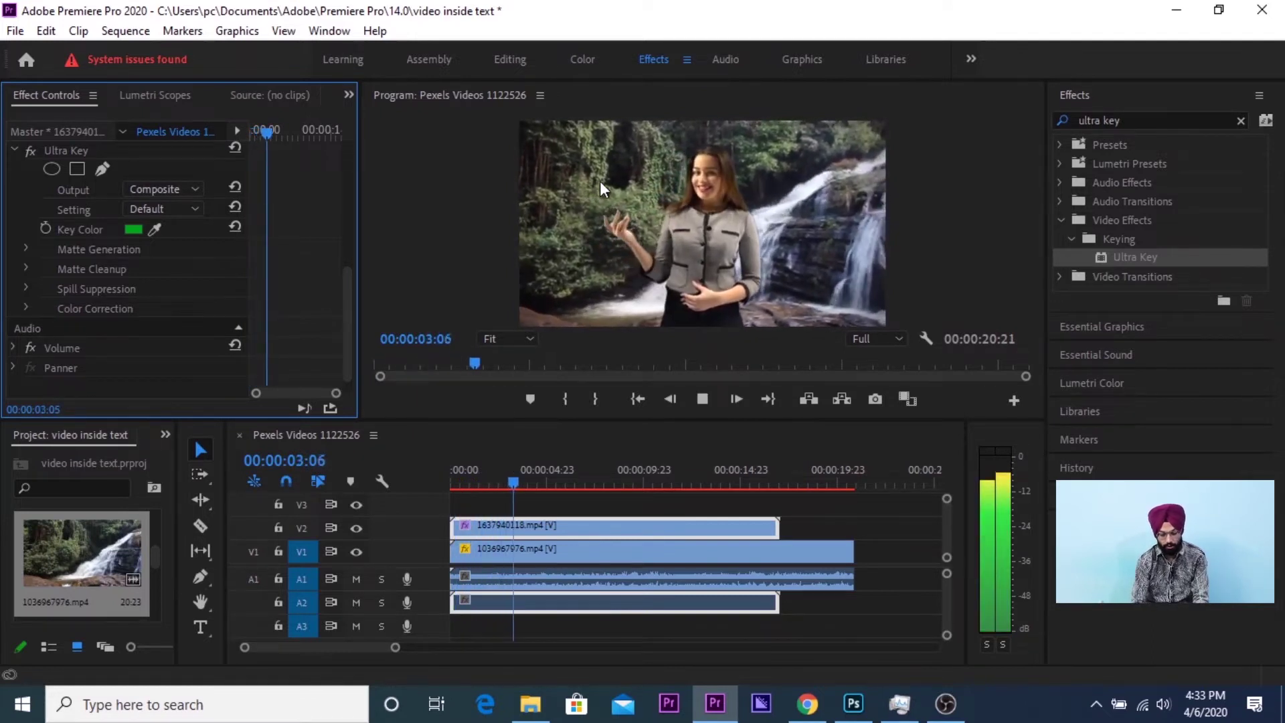
key(space)
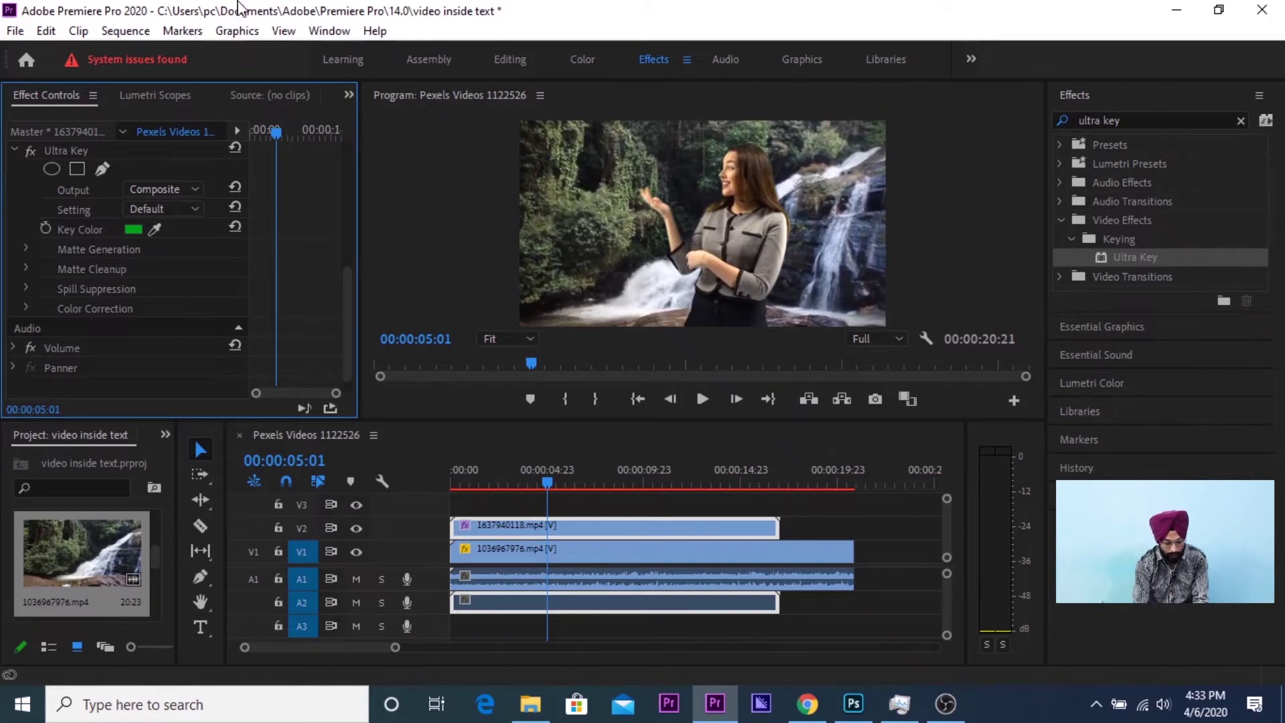
Set Ultra Key Output to Alpha Channel and Setting to Aggressive.
click(134, 194)
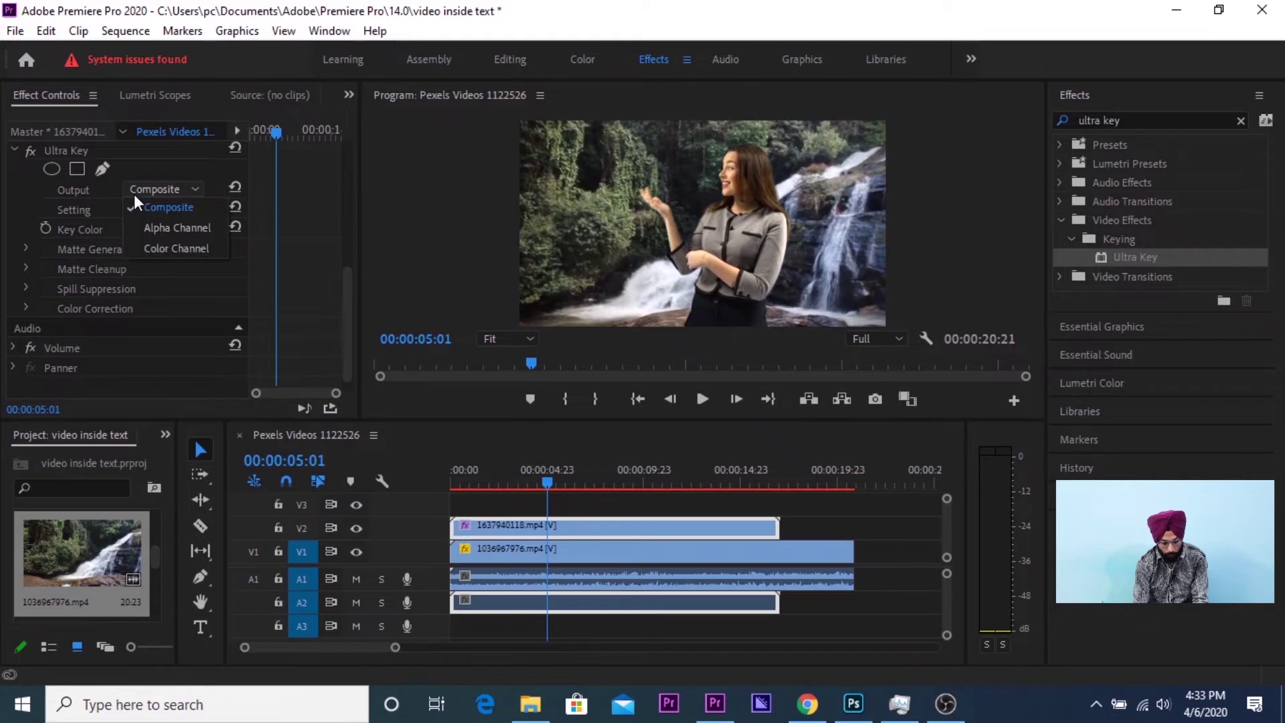
click(154, 228)
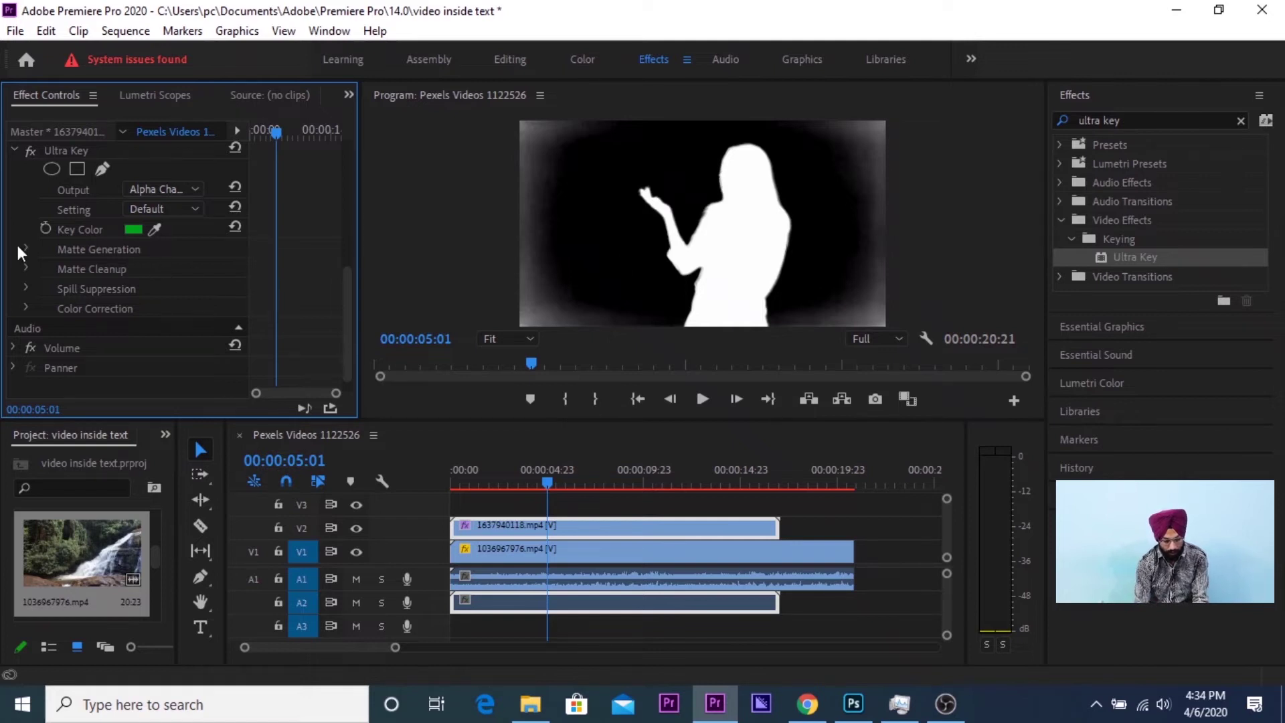
click(175, 203)
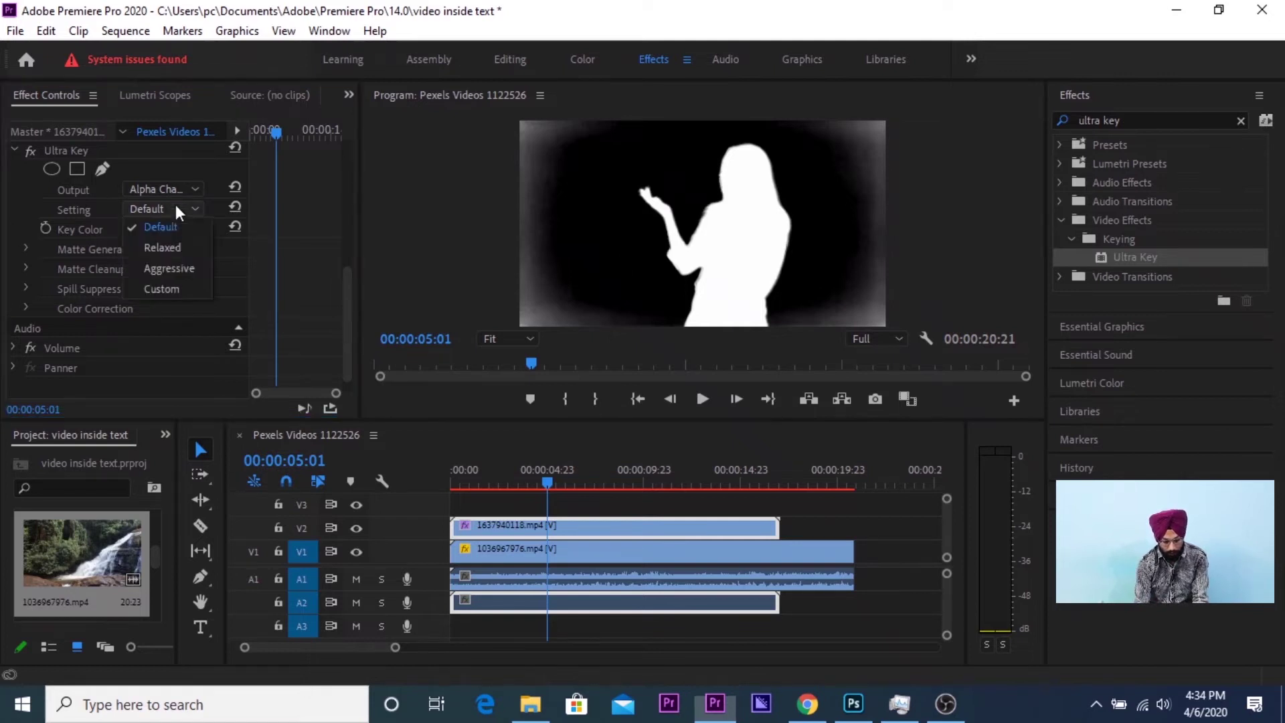
click(177, 270)
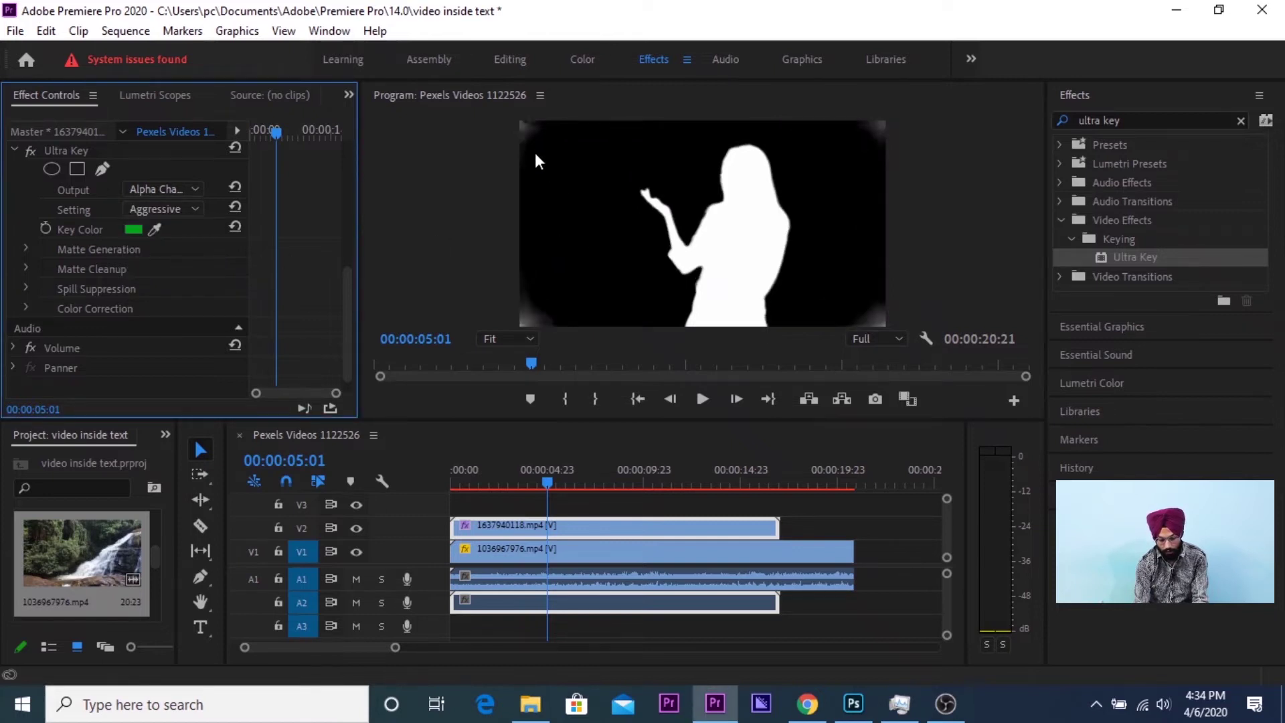
Flip Output to Composite and back to Alpha Channel, then expand Matte Generation.
click(138, 192)
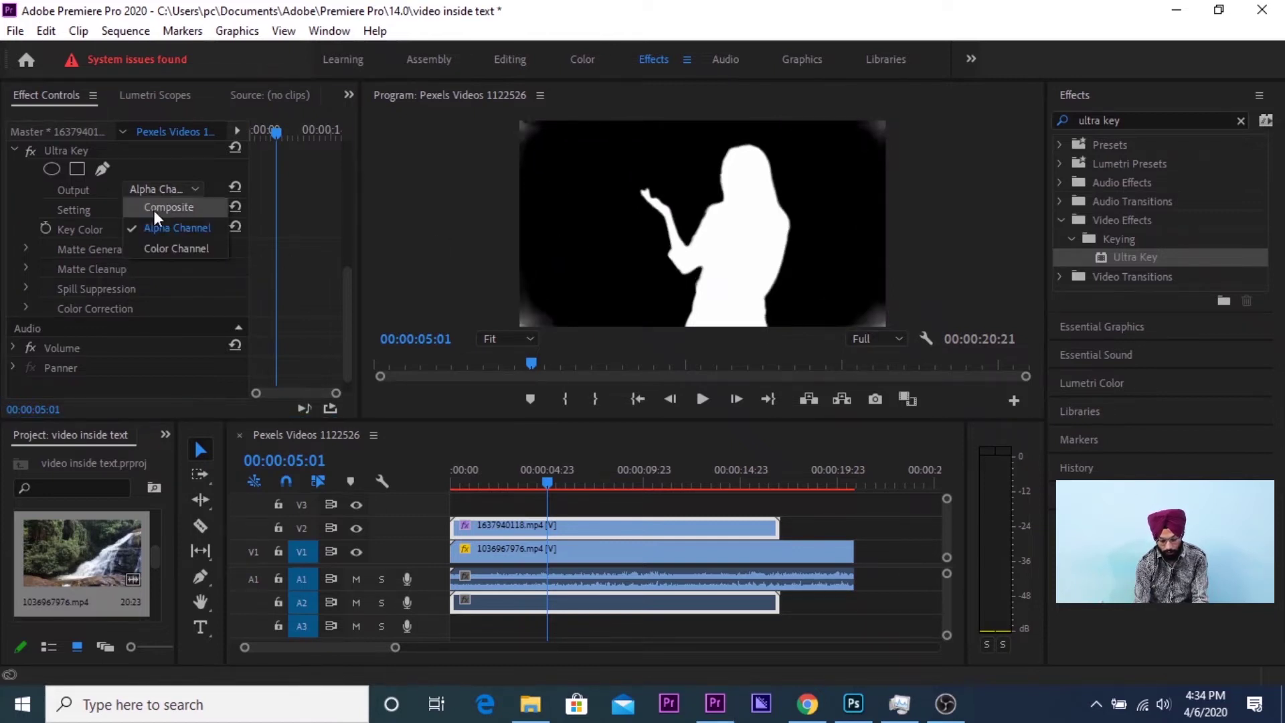
click(155, 210)
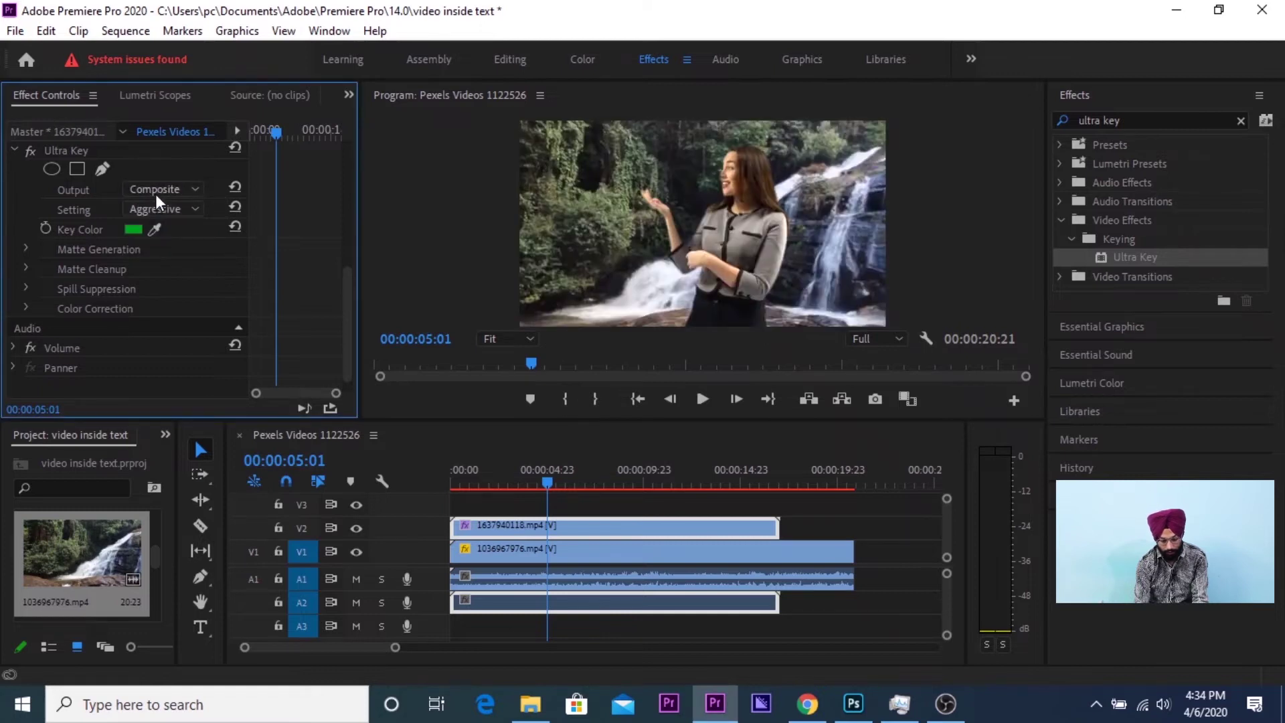
click(156, 190)
click(158, 228)
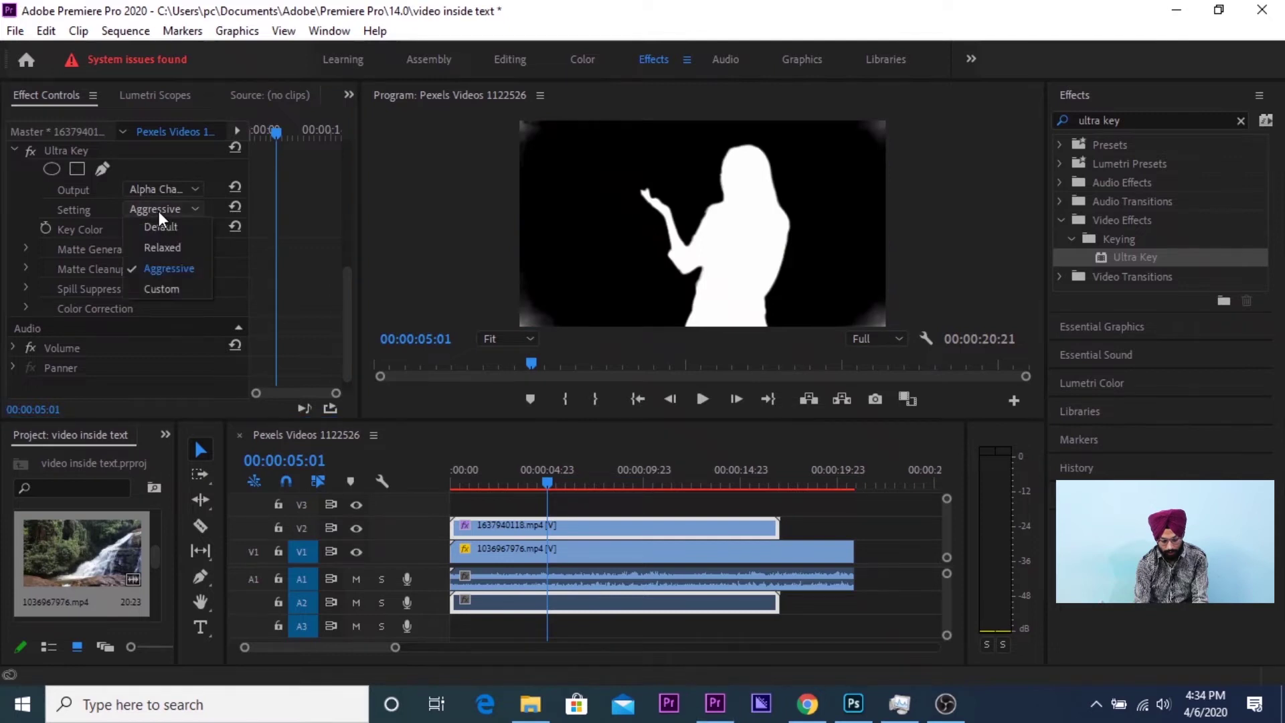
click(30, 245)
click(26, 250)
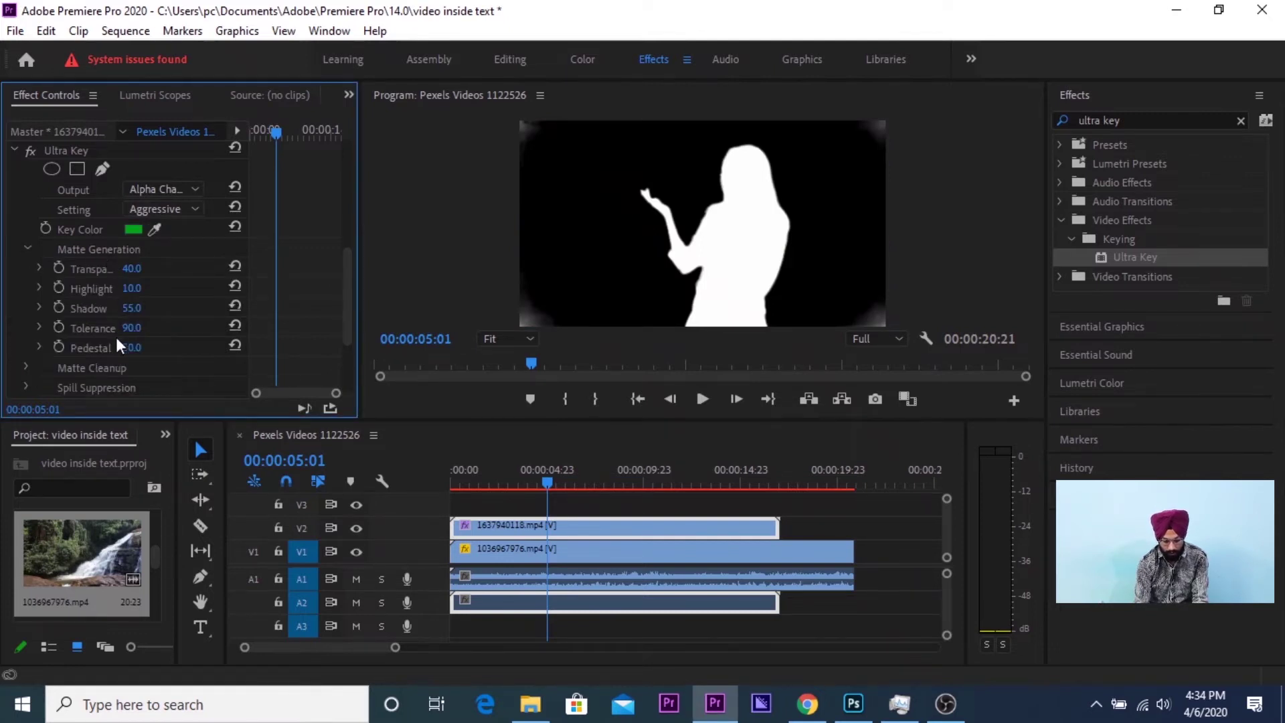
Try Matte Generation Tolerance and Shadow values to clear the matte's hazy edges.
drag(131, 327, 141, 327)
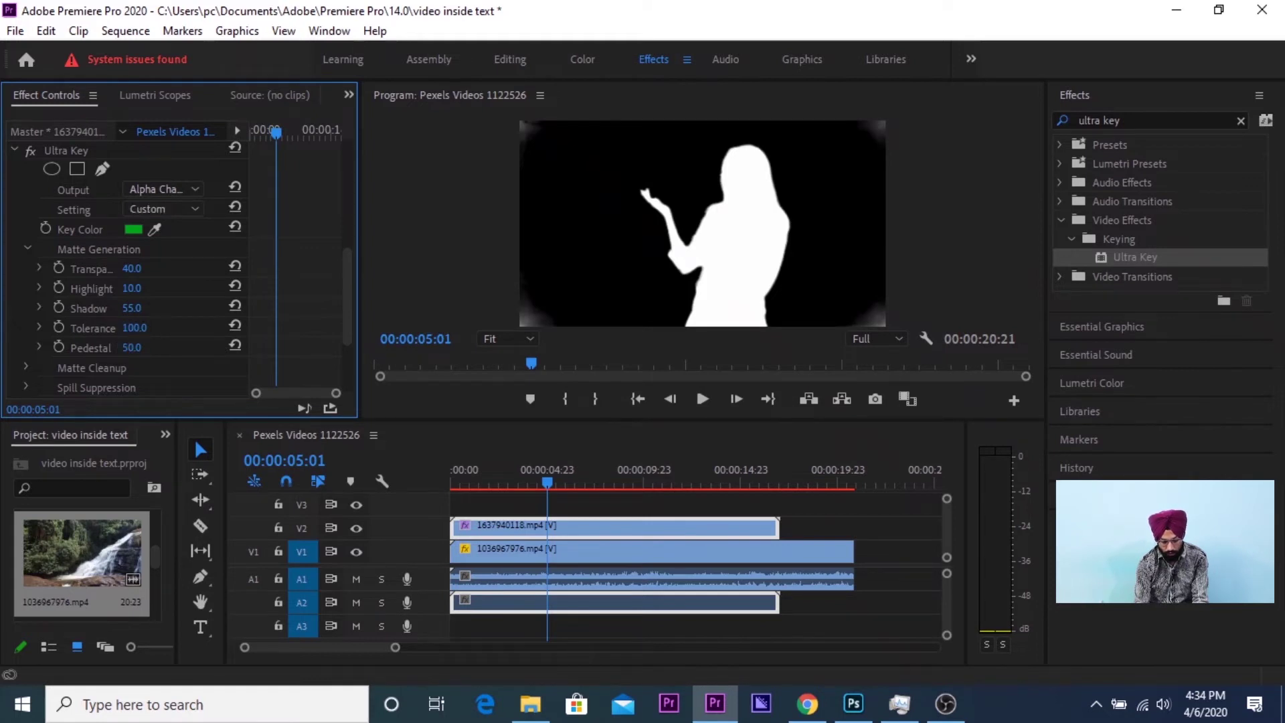
click(234, 326)
drag(126, 308, 158, 308)
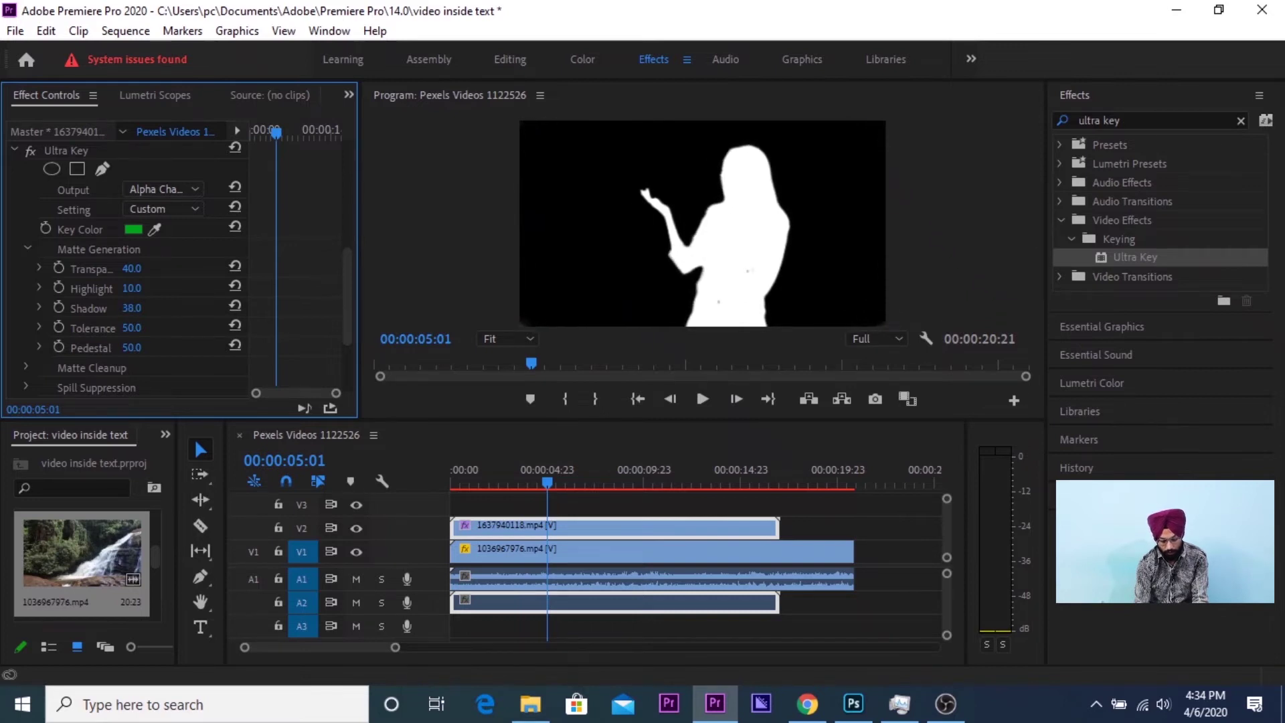
drag(158, 307, 160, 308)
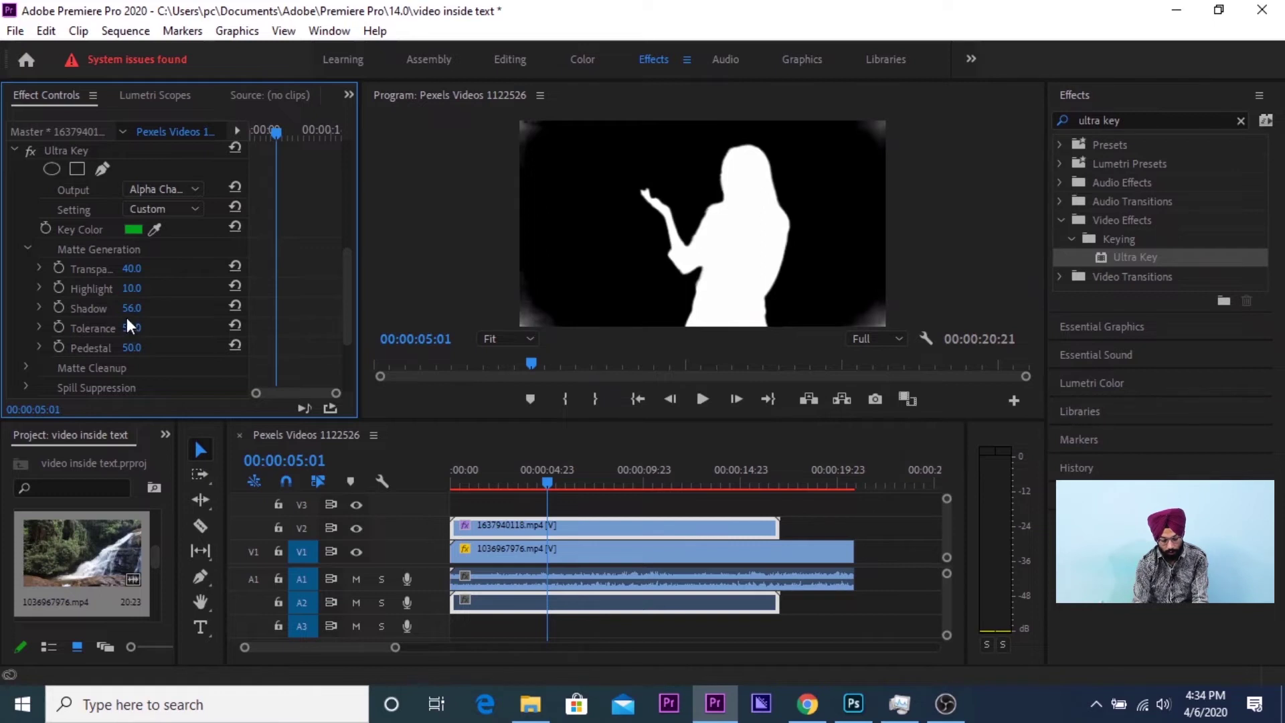
drag(130, 314, 121, 308)
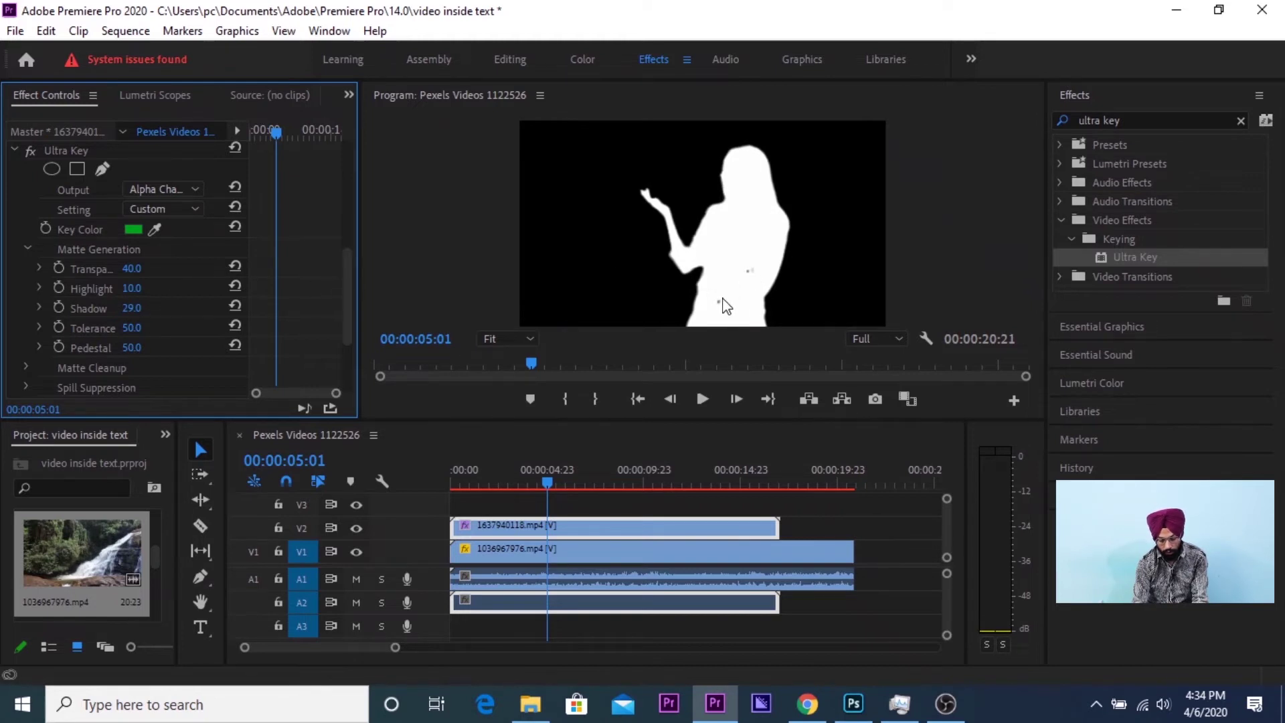
Reapply the Aggressive preset (Shadow 55, Tolerance 90) and collapse Matte Generation.
click(174, 208)
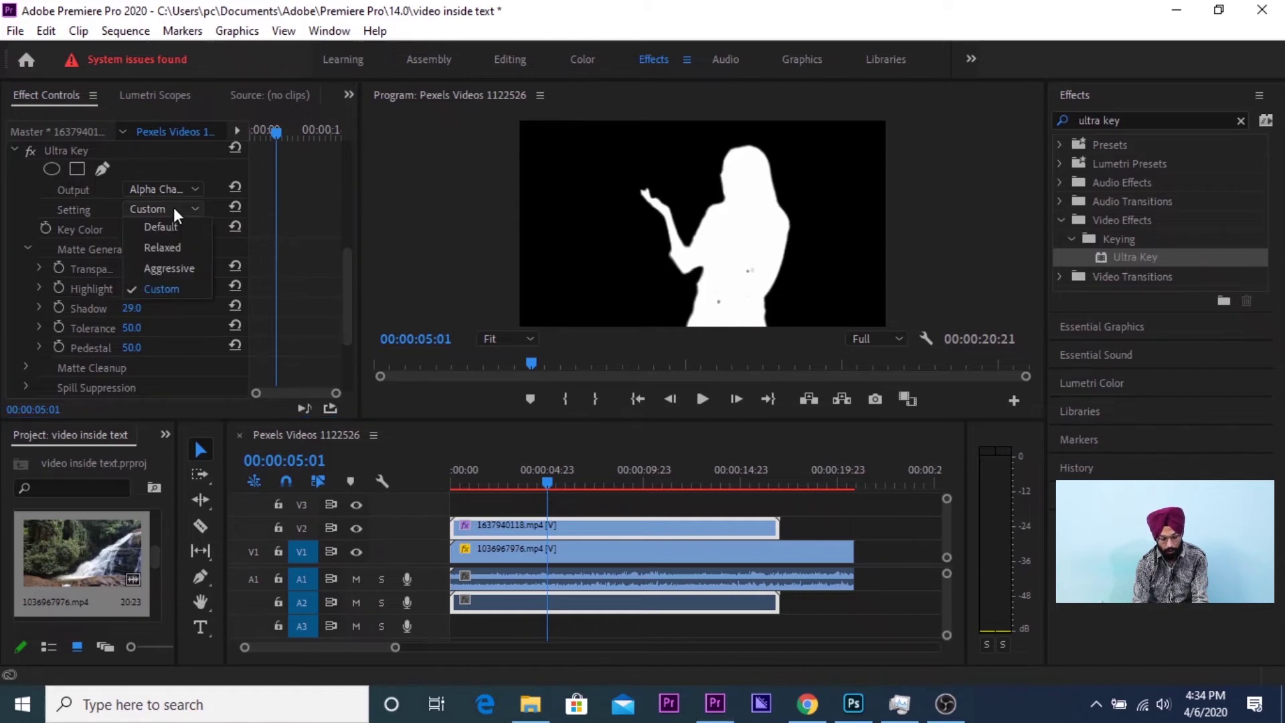
click(155, 275)
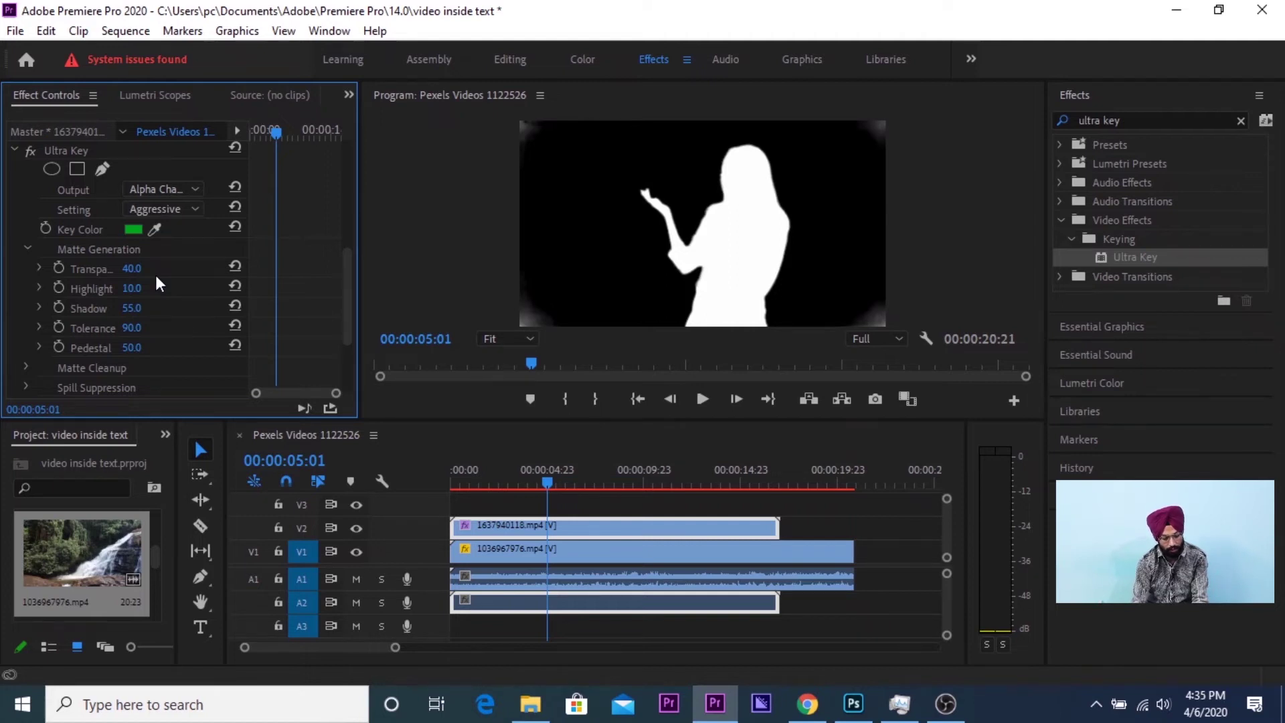
click(26, 247)
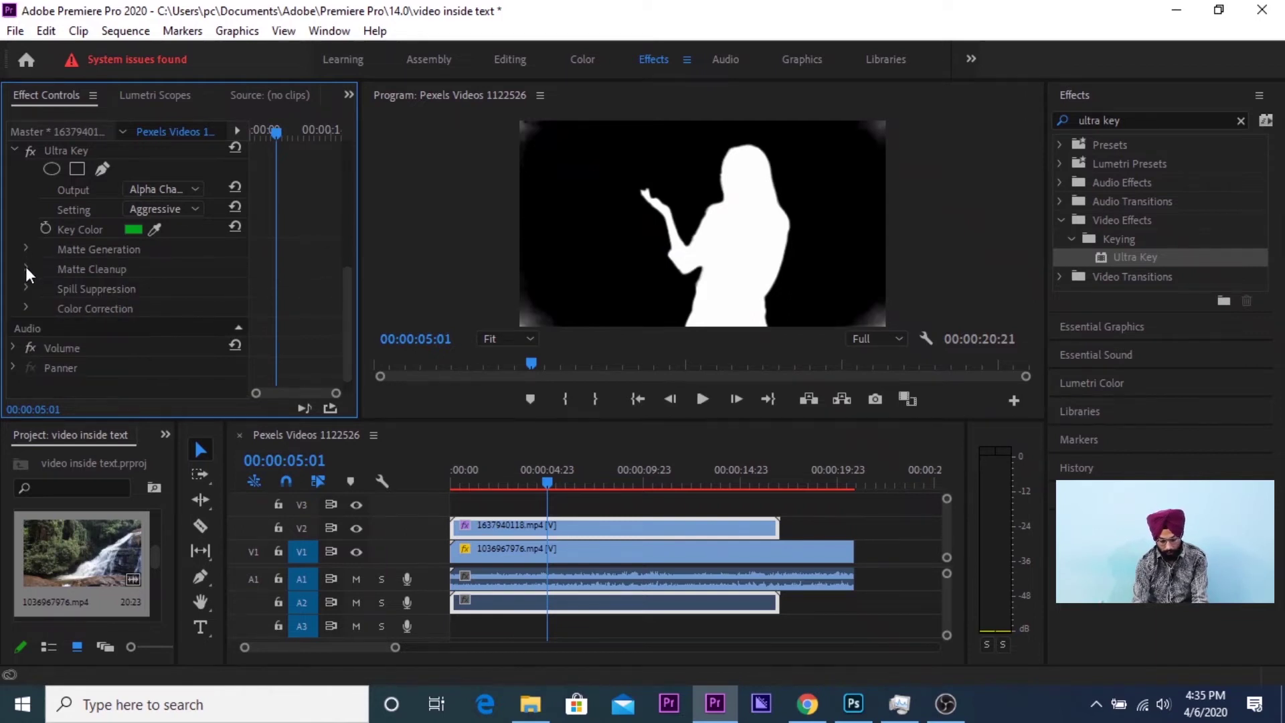
Expand Matte Cleanup and switch Ultra Key Output back to Composite.
click(26, 267)
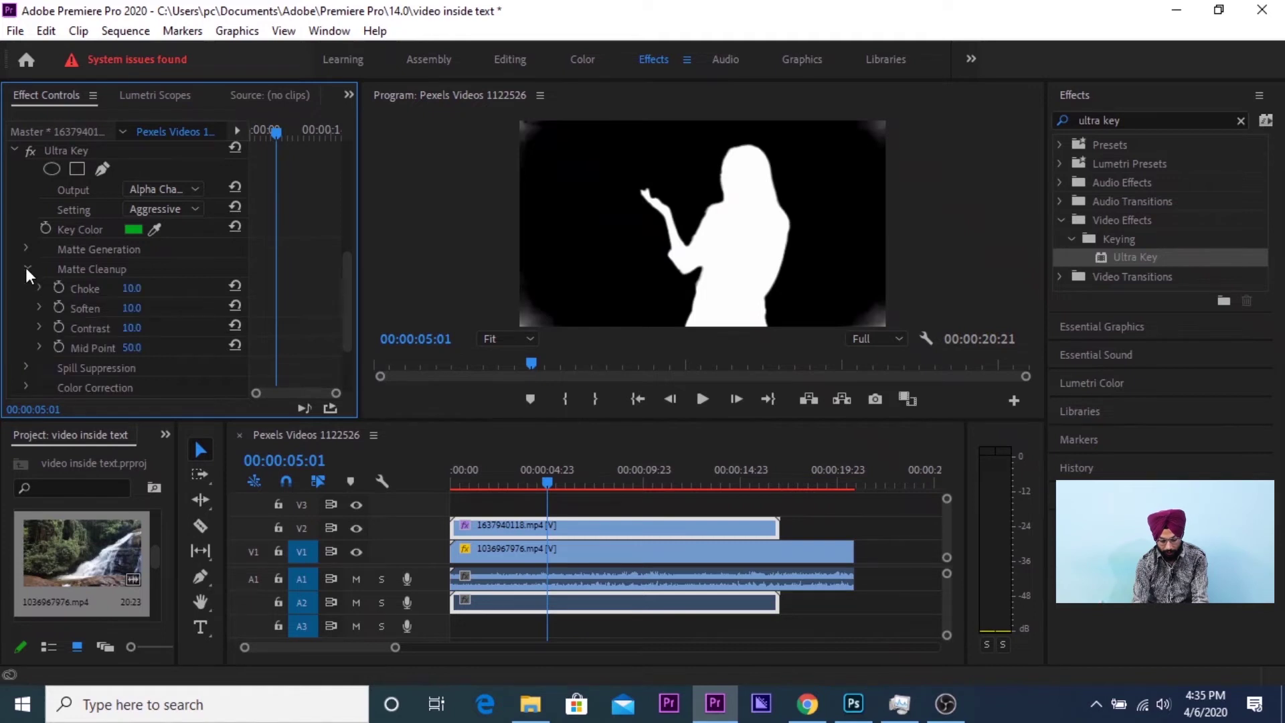
click(134, 191)
click(149, 206)
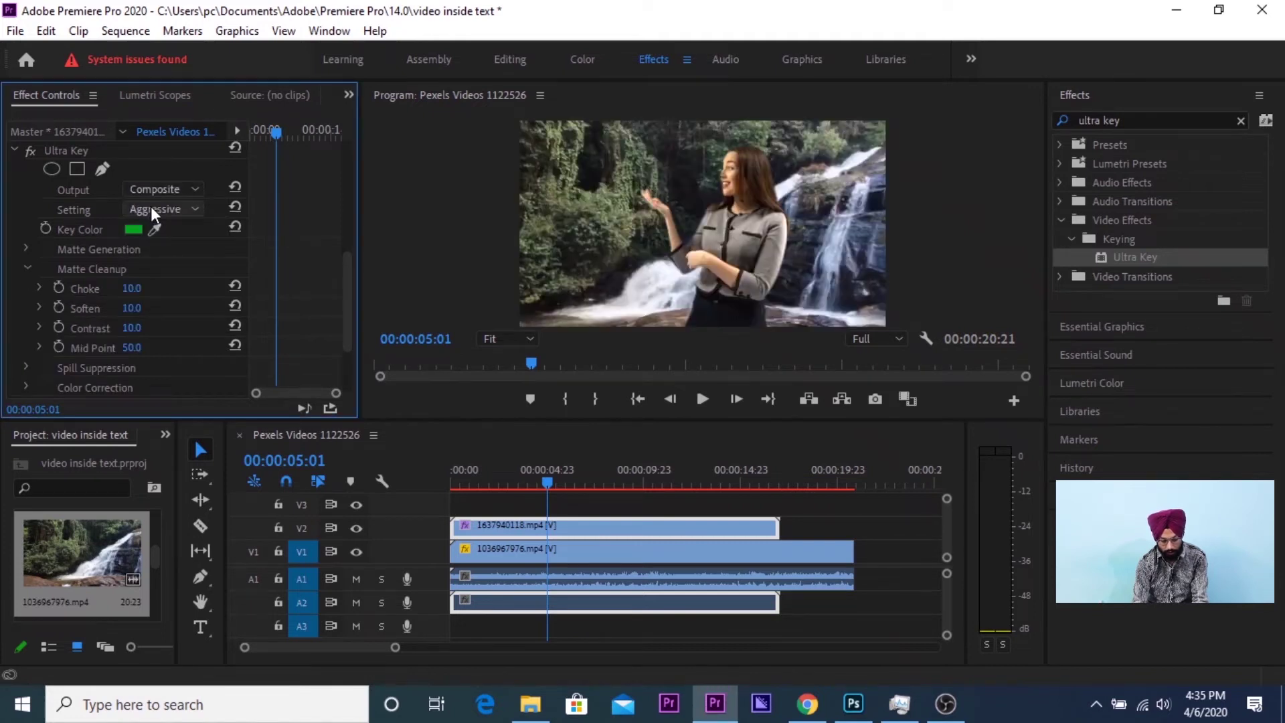
Set the Program monitor zoom to 150%, stepping through 75% and 100%.
click(500, 343)
click(509, 443)
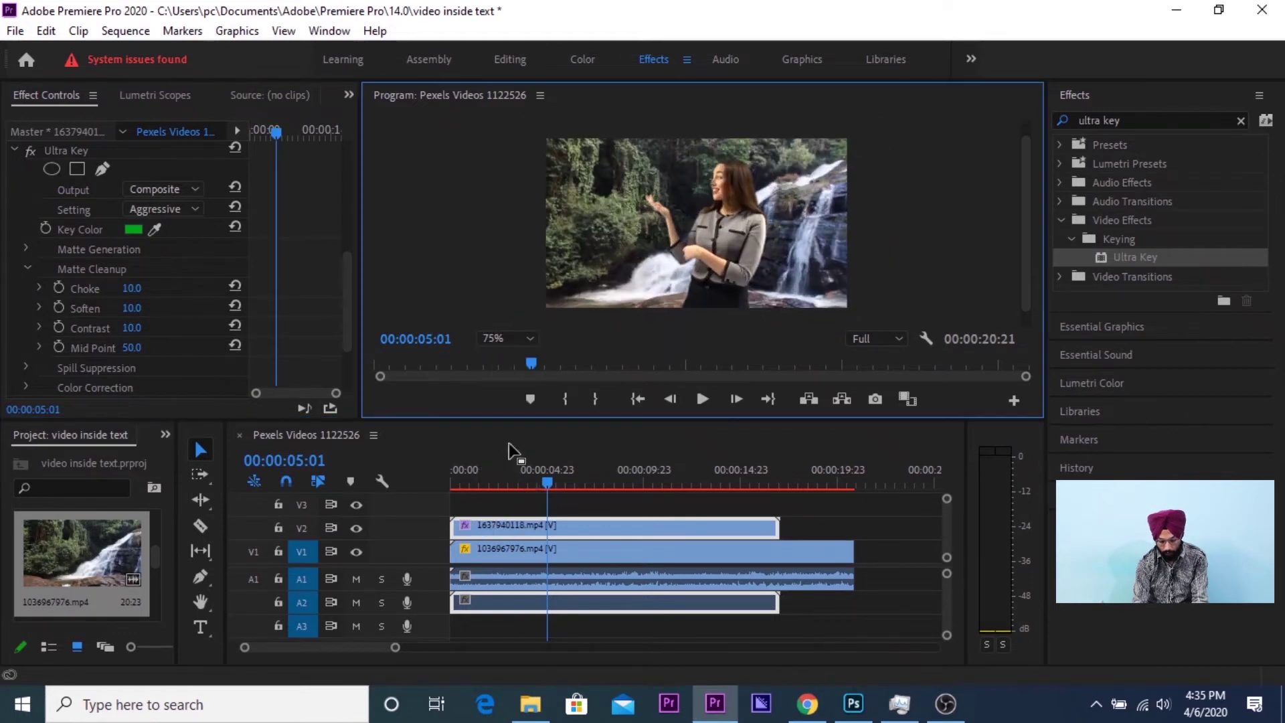
click(500, 339)
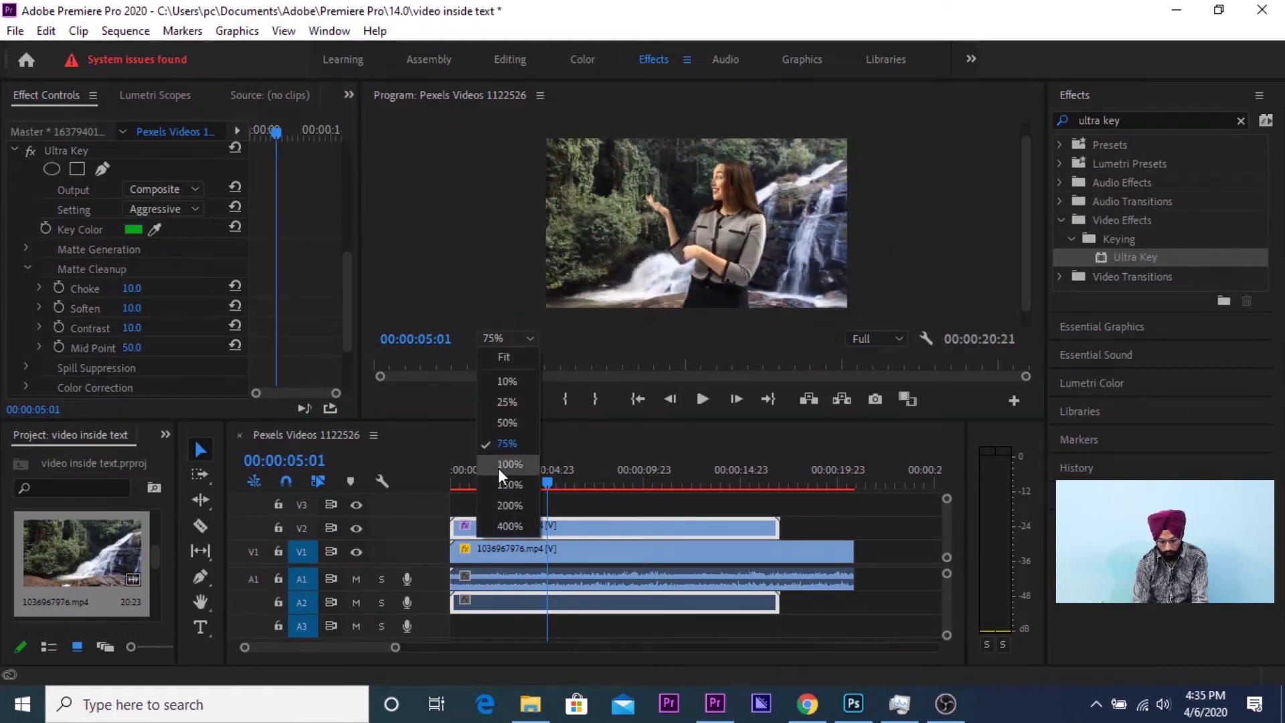
click(498, 467)
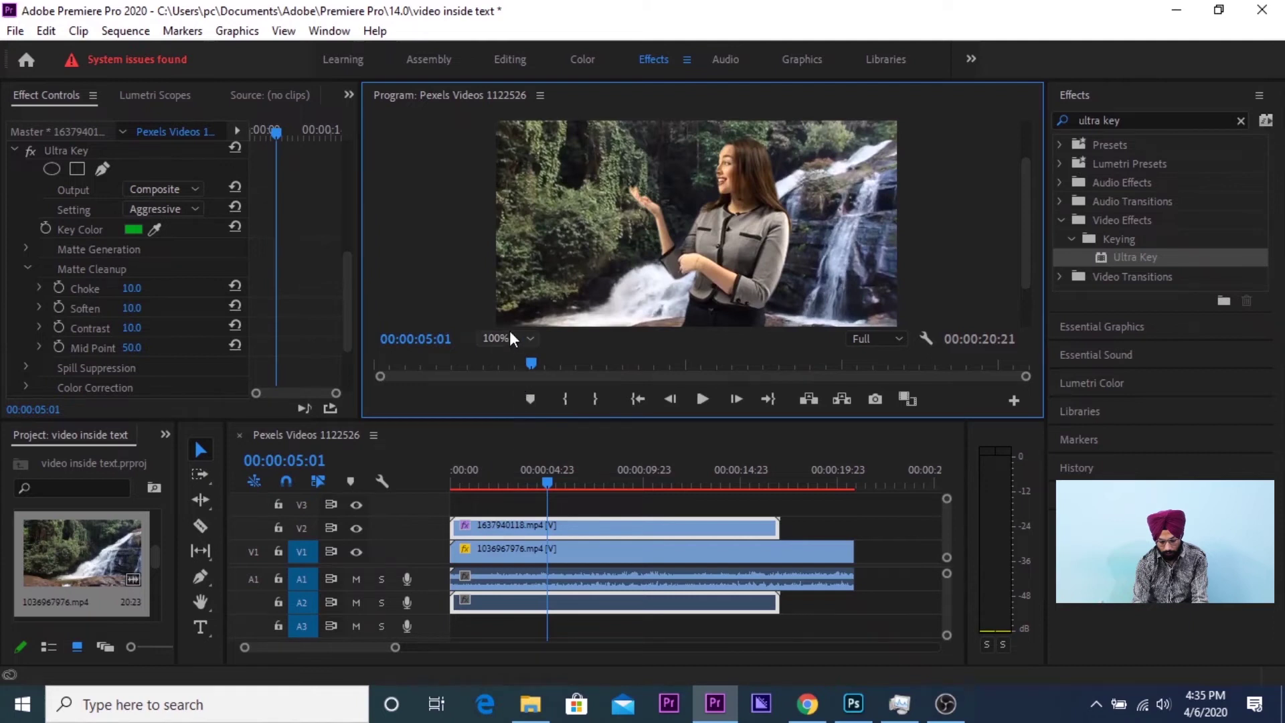
click(508, 334)
click(490, 481)
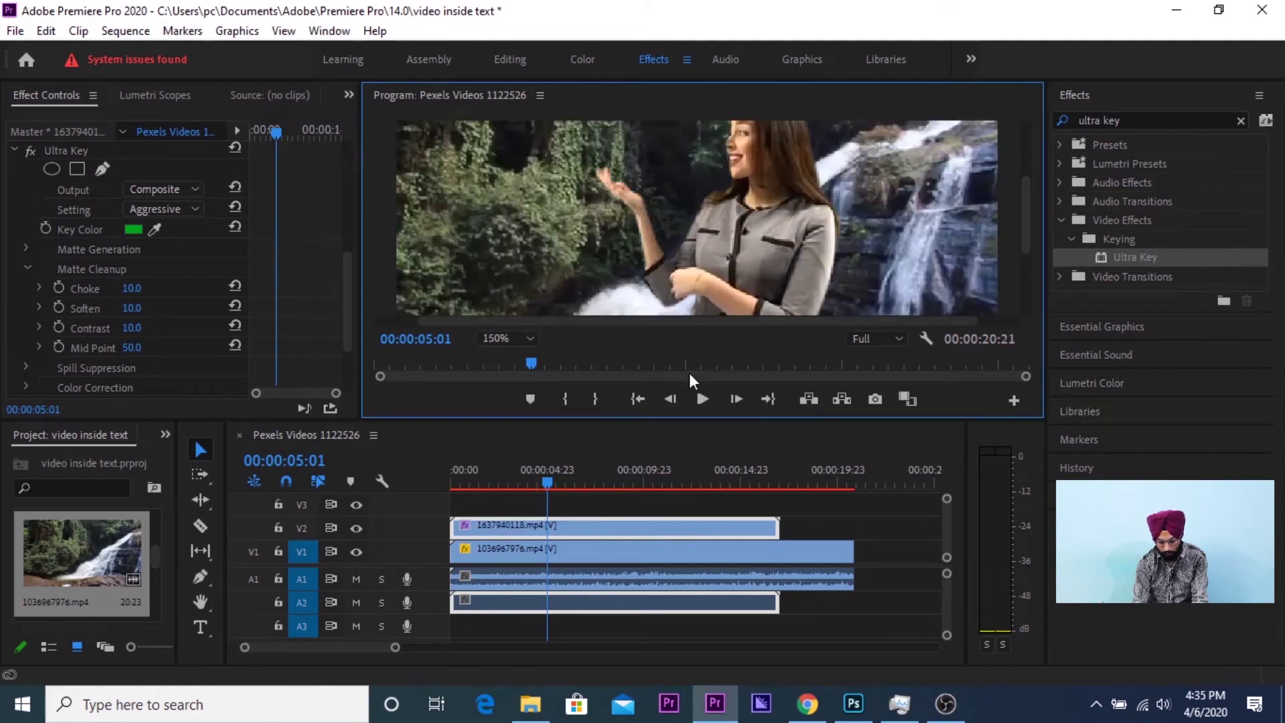
Play the composite briefly to check the key, then select the Choke value.
drag(823, 319, 835, 320)
key(space)
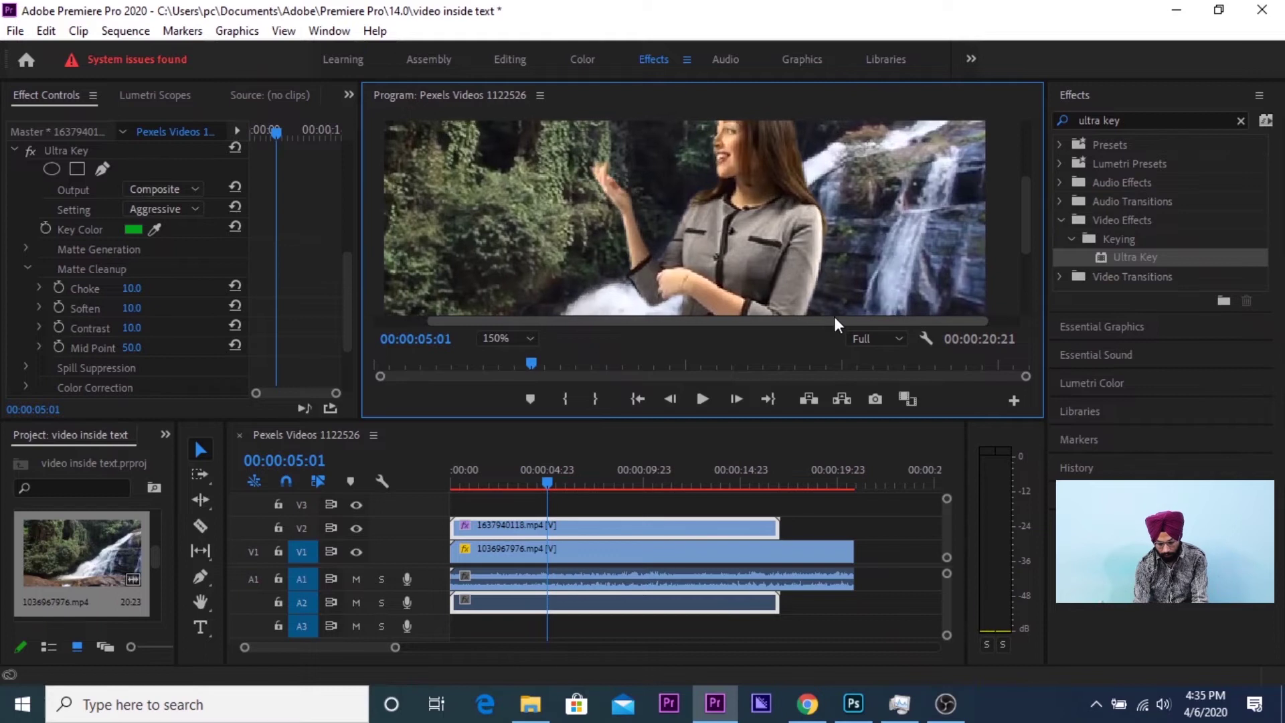
key(space)
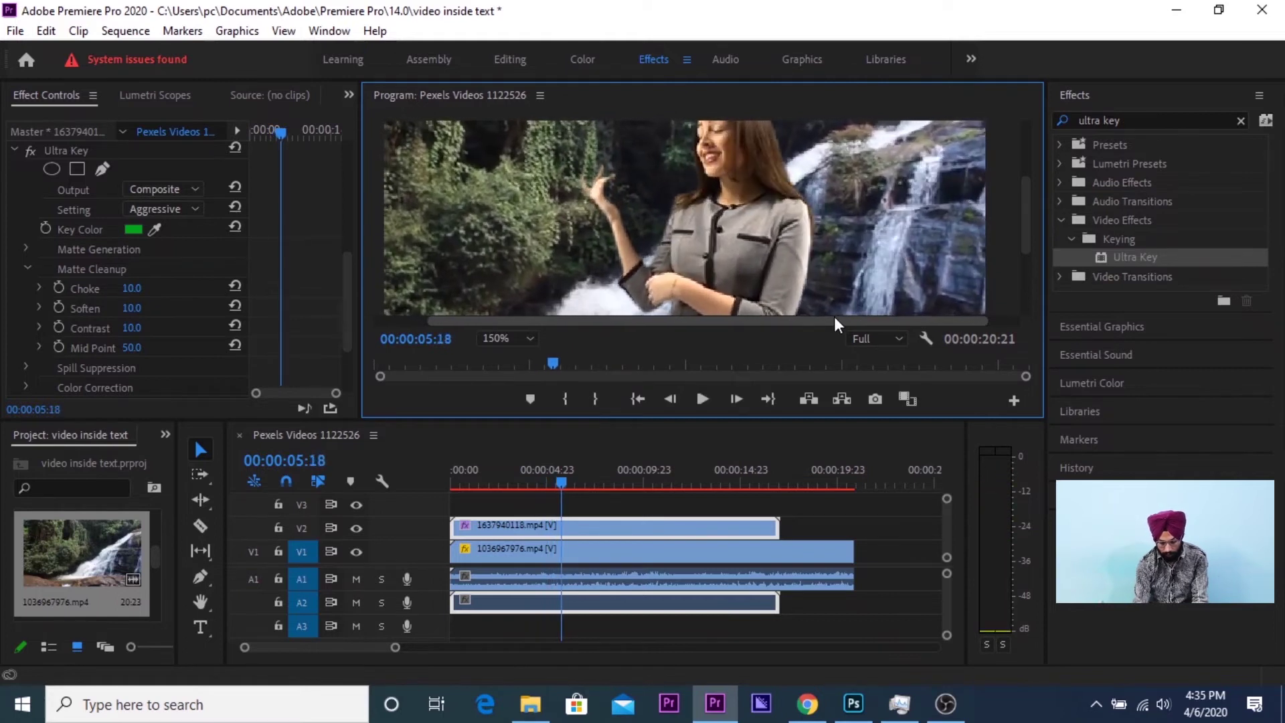
click(131, 290)
Try raising Choke then reset it, and scrub Soften up to 10 and back to 0.
mouse_move(131, 290)
mouse_down()
mouse_move(186, 288)
mouse_move(96, 288)
mouse_move(149, 289)
mouse_up()
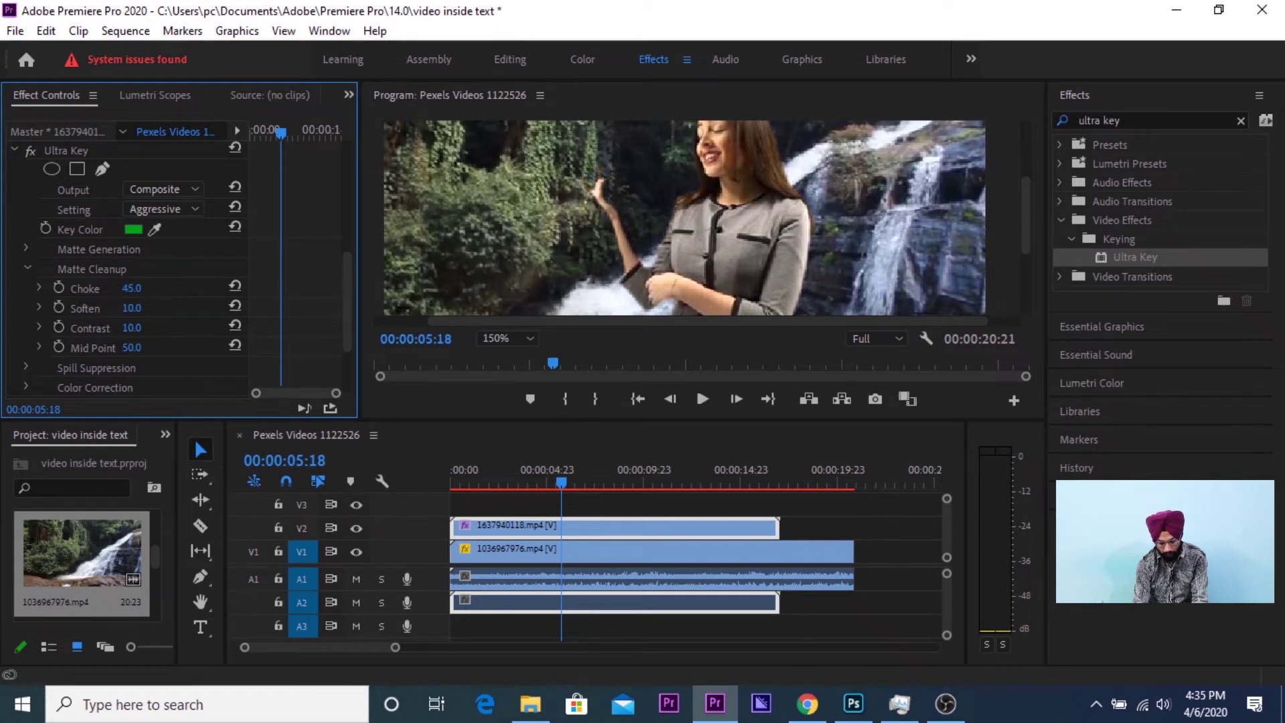
click(238, 286)
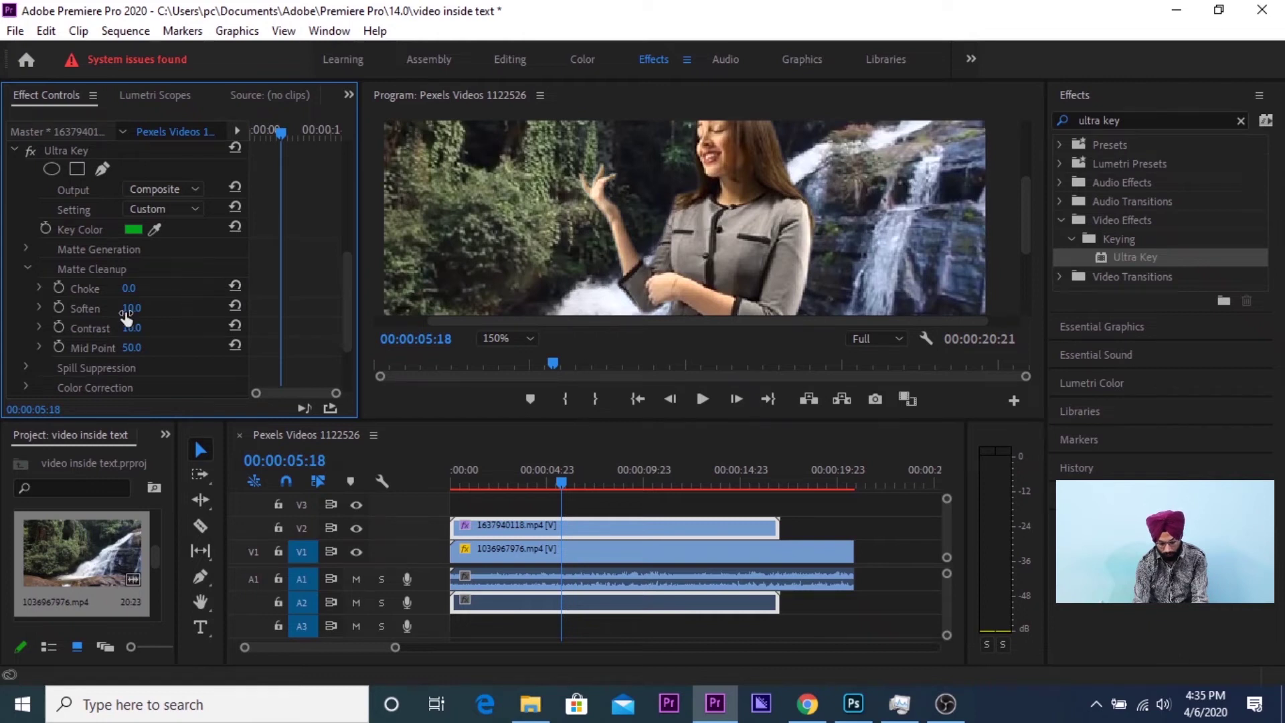
drag(131, 310, 120, 308)
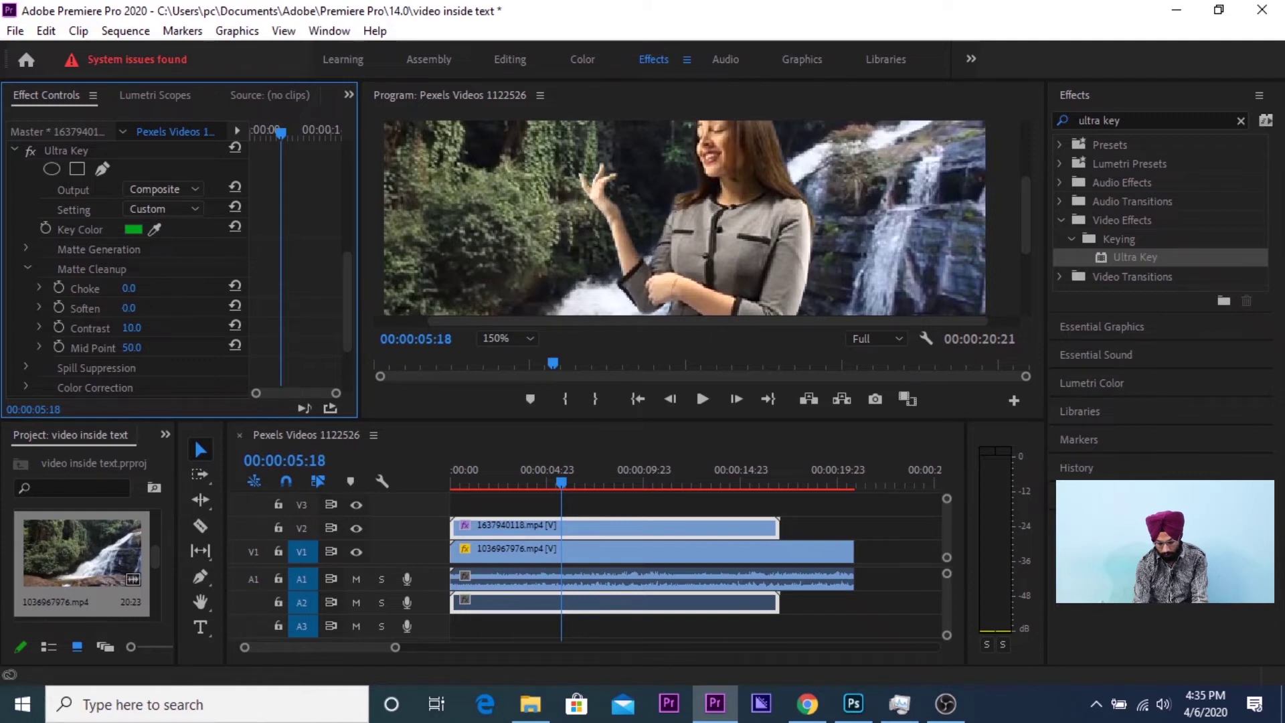
drag(129, 308, 136, 308)
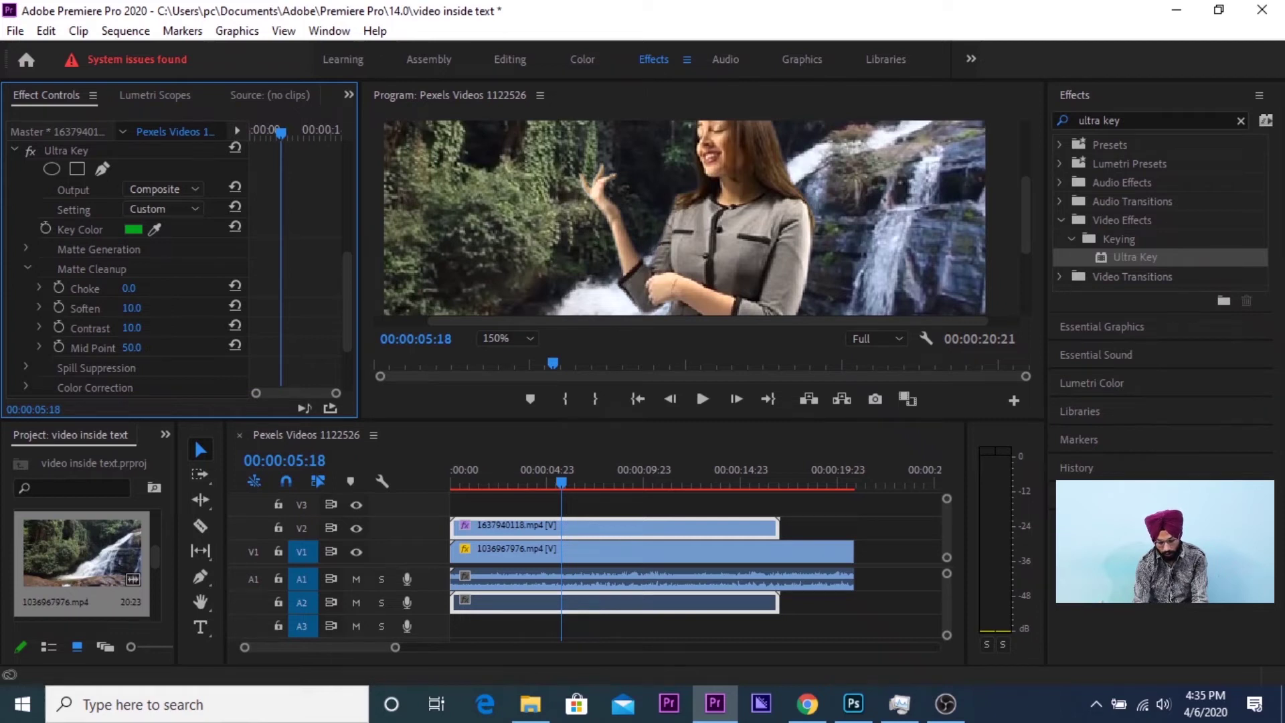
drag(132, 308, 122, 308)
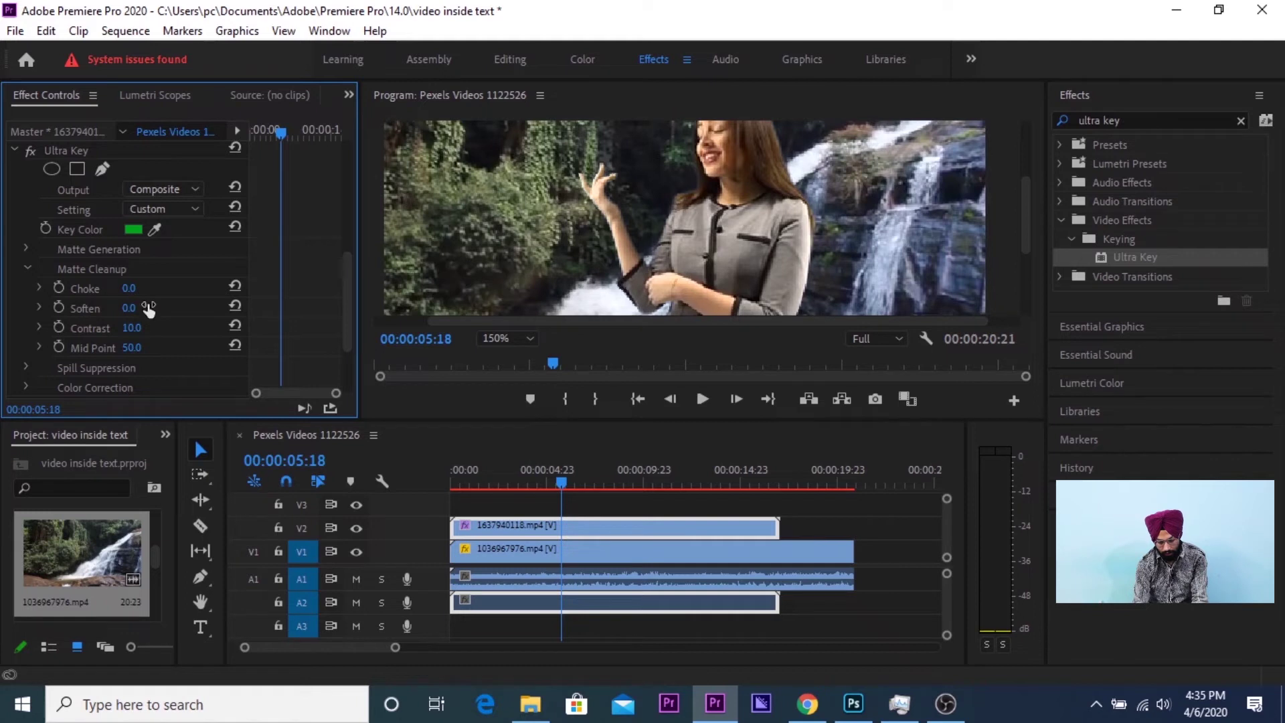
Enter Soften 10 and play the composite to compare the edges.
key(space)
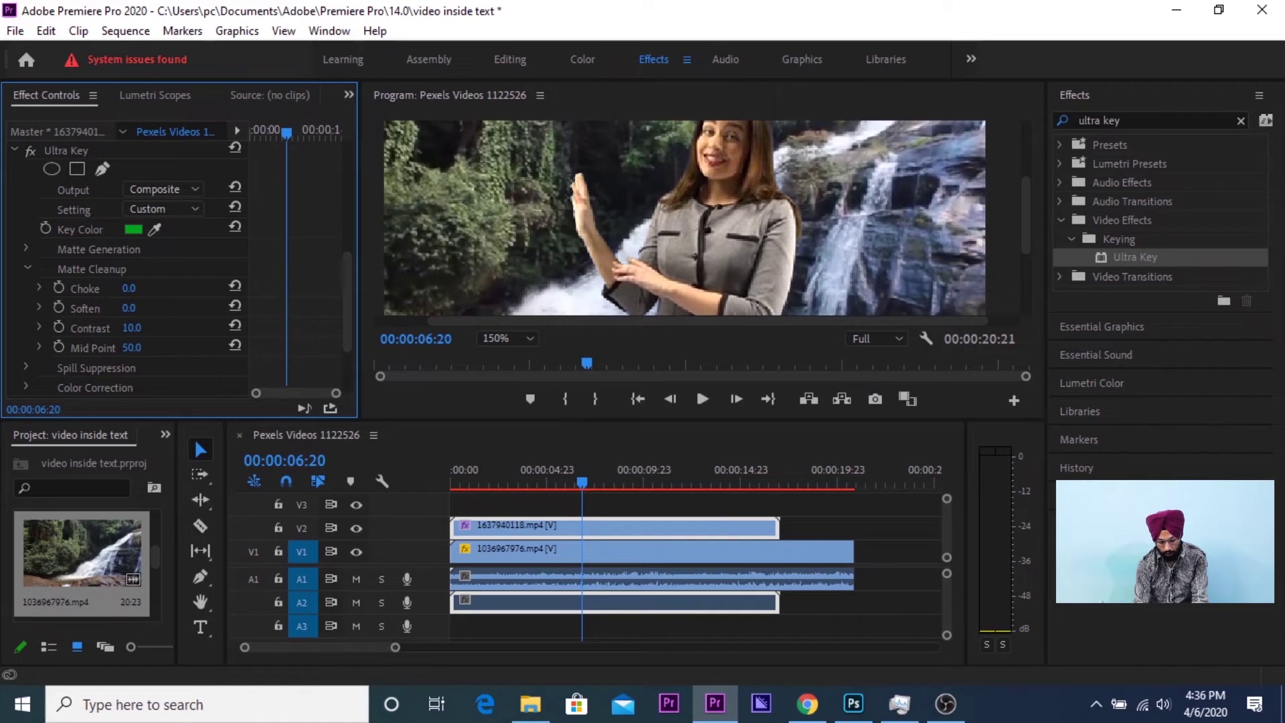
click(129, 308)
text(10)
key(Return)
key(space)
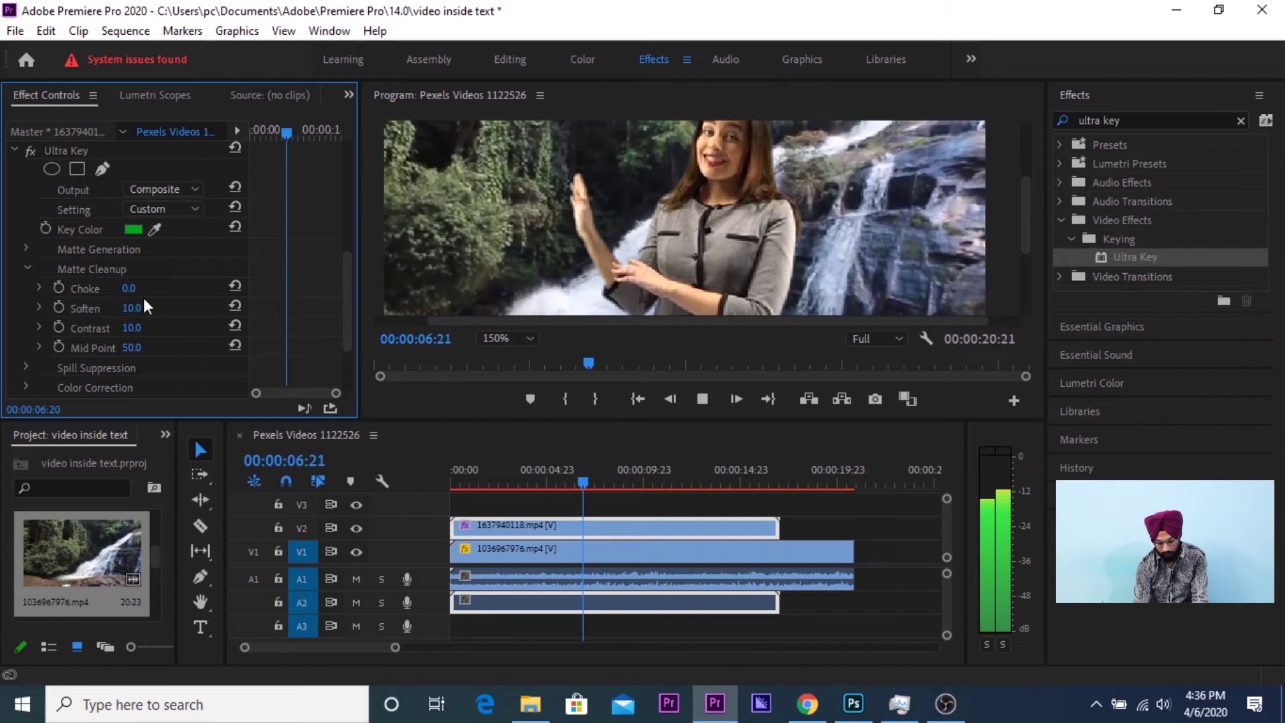
key(space)
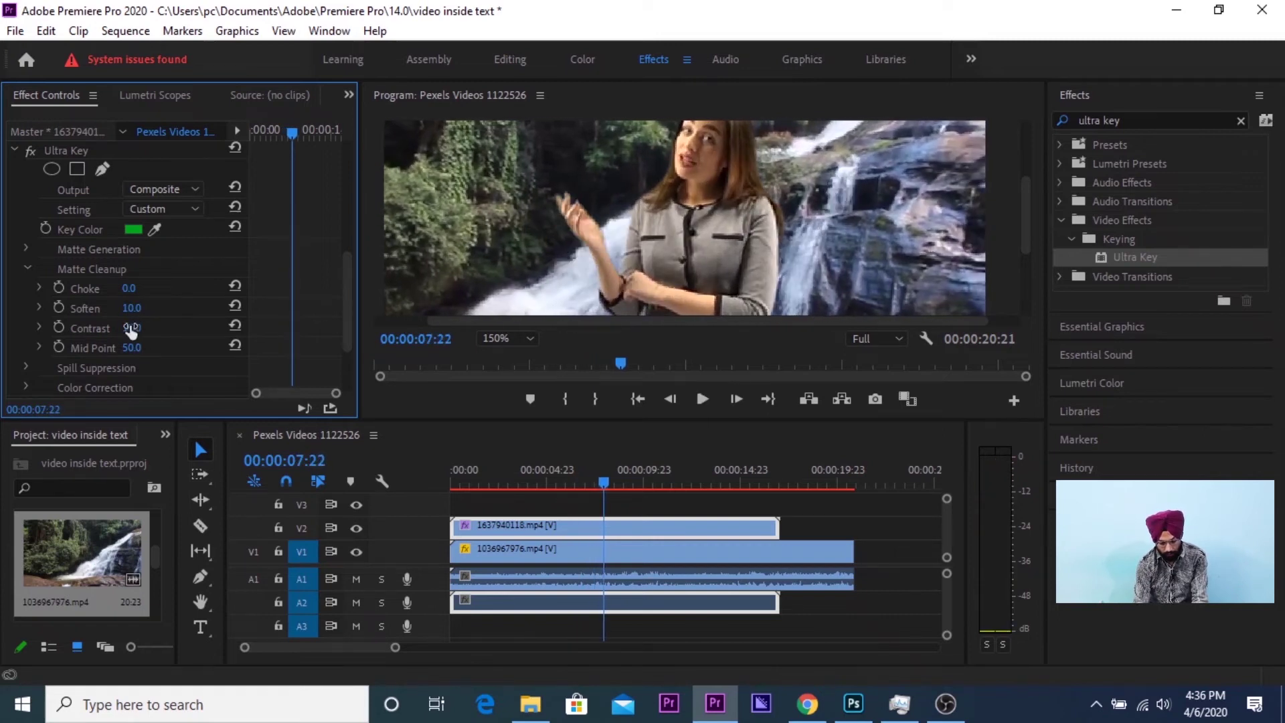
Try Contrast and Mid Point 100, then reset Contrast to 0, Mid Point to 50, Soften to 0.
drag(132, 327, 142, 327)
click(234, 327)
mouse_move(131, 347)
mouse_down()
mouse_move(144, 347)
mouse_move(93, 348)
mouse_up()
click(235, 346)
click(234, 303)
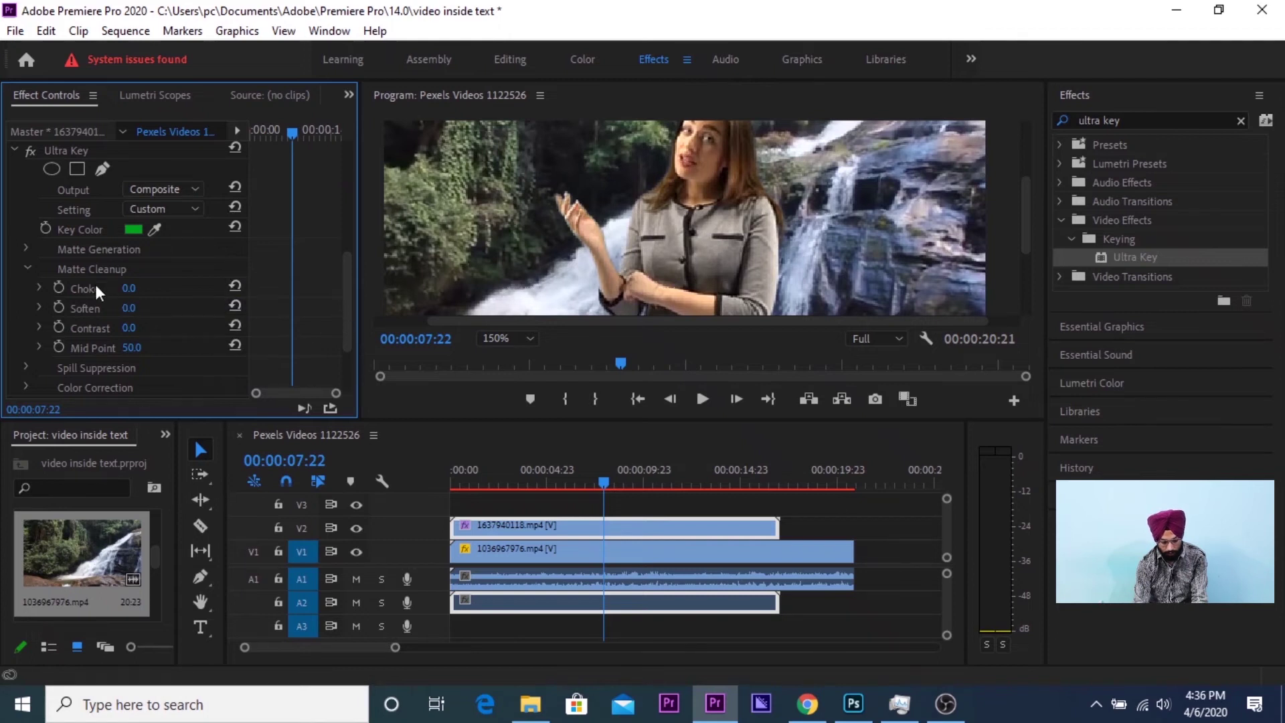
Collapse Matte Cleanup, glance at Color Correction, and set the Program monitor zoom to Fit.
click(28, 267)
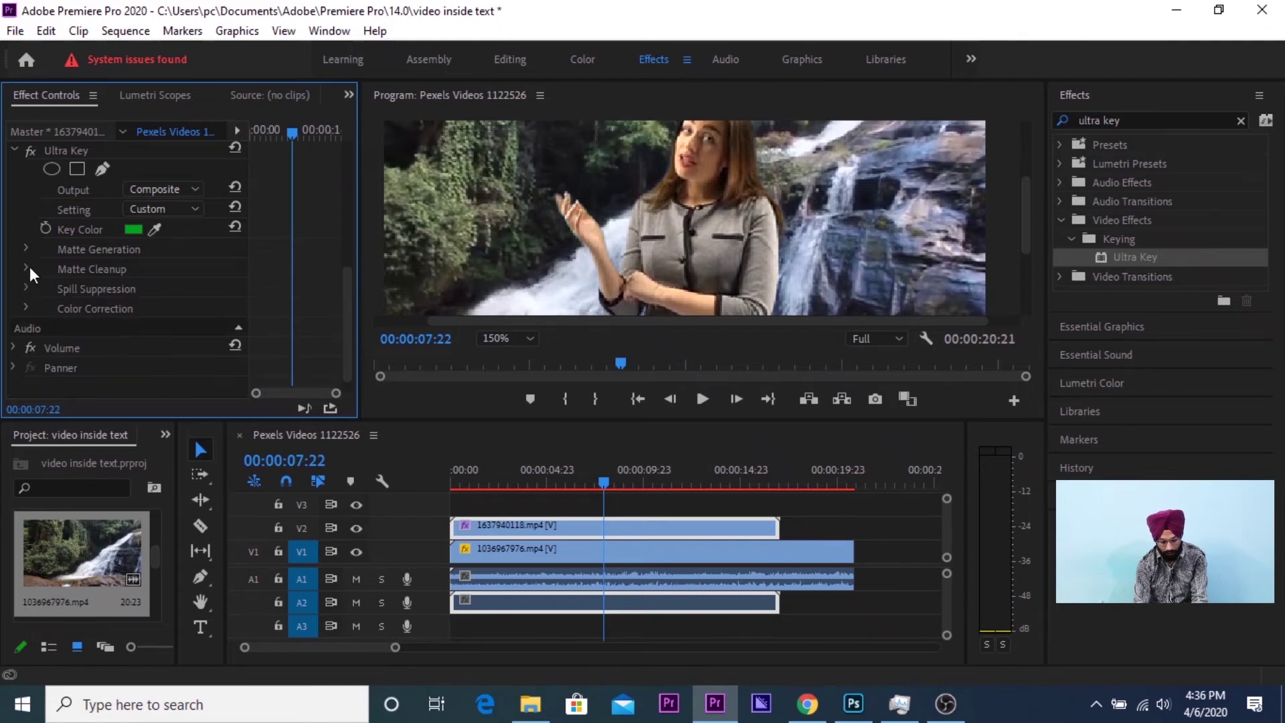
click(28, 306)
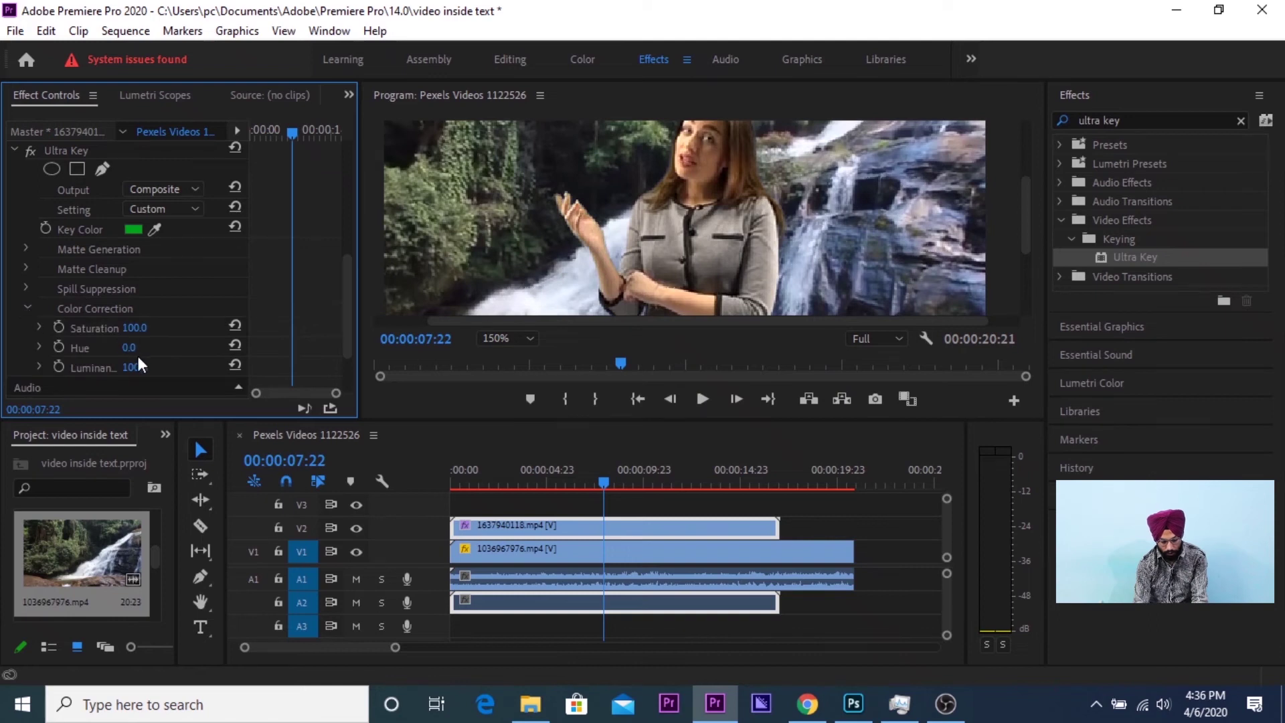
click(28, 307)
click(495, 338)
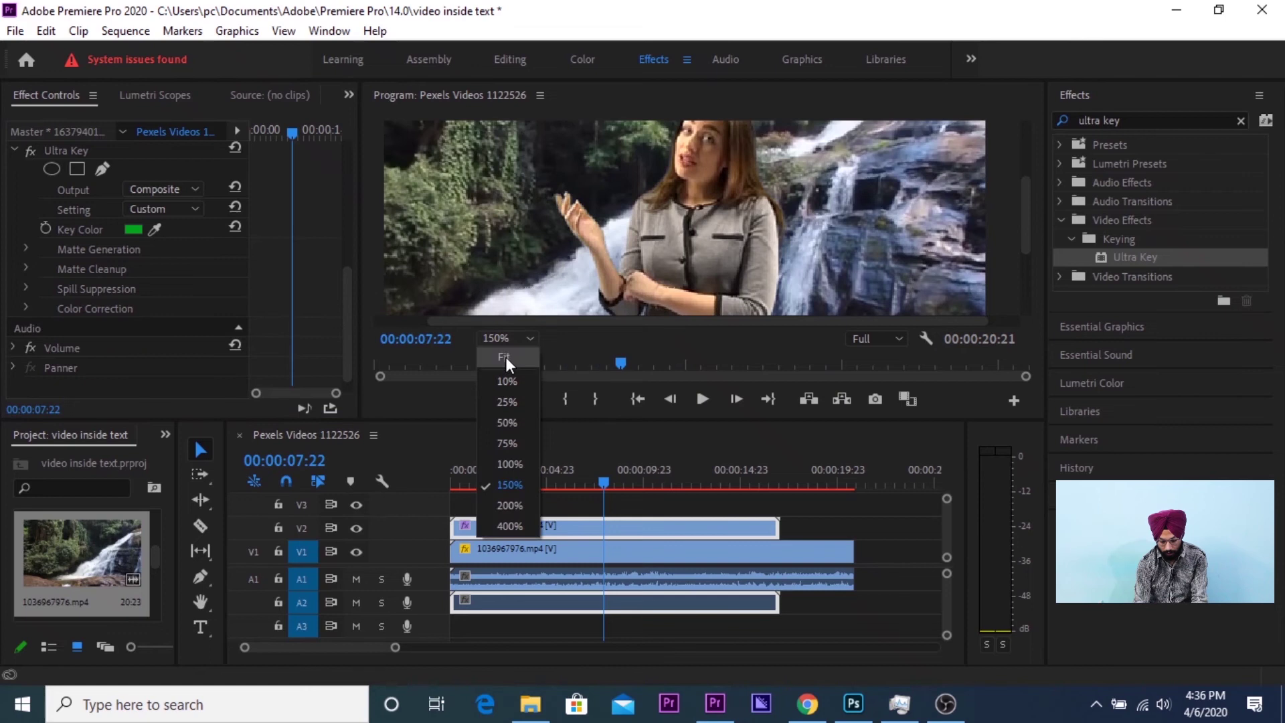
click(504, 356)
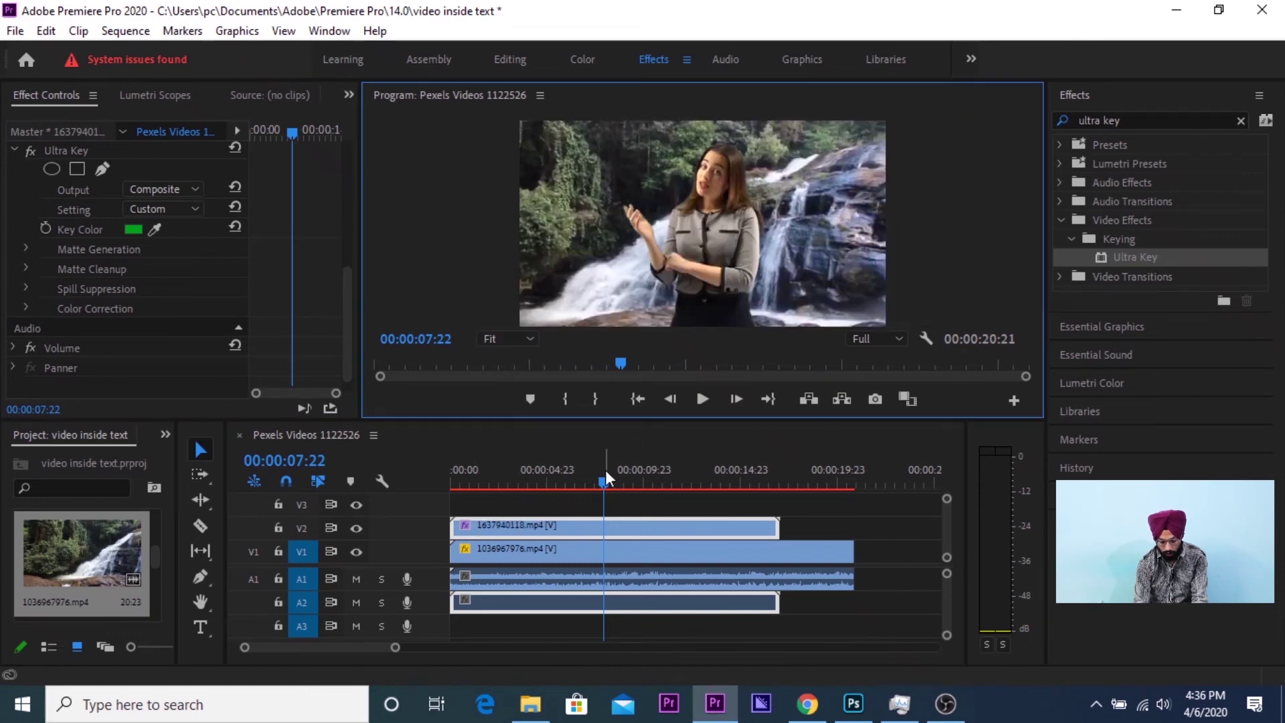
Scrub back and play the composite, stopping the playhead at 00:00:10:09.
mouse_move(604, 484)
mouse_down()
mouse_move(592, 480)
mouse_move(617, 480)
mouse_up()
key(space)
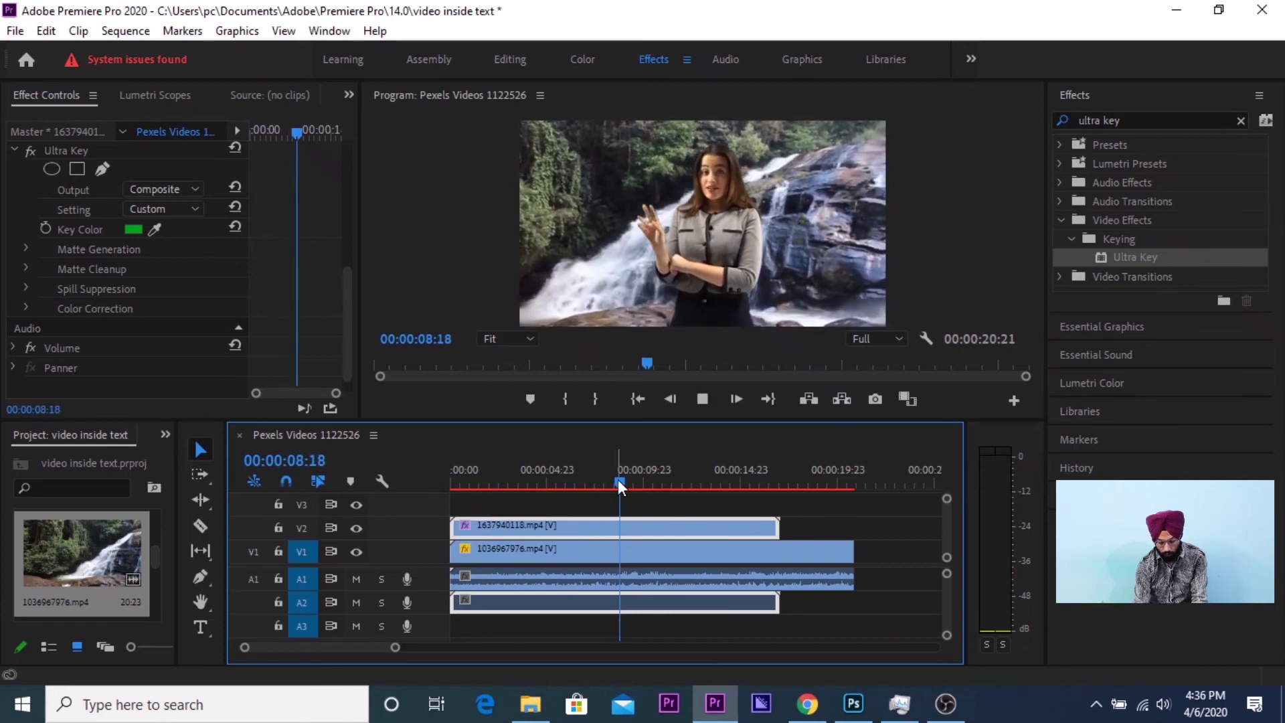
key(space)
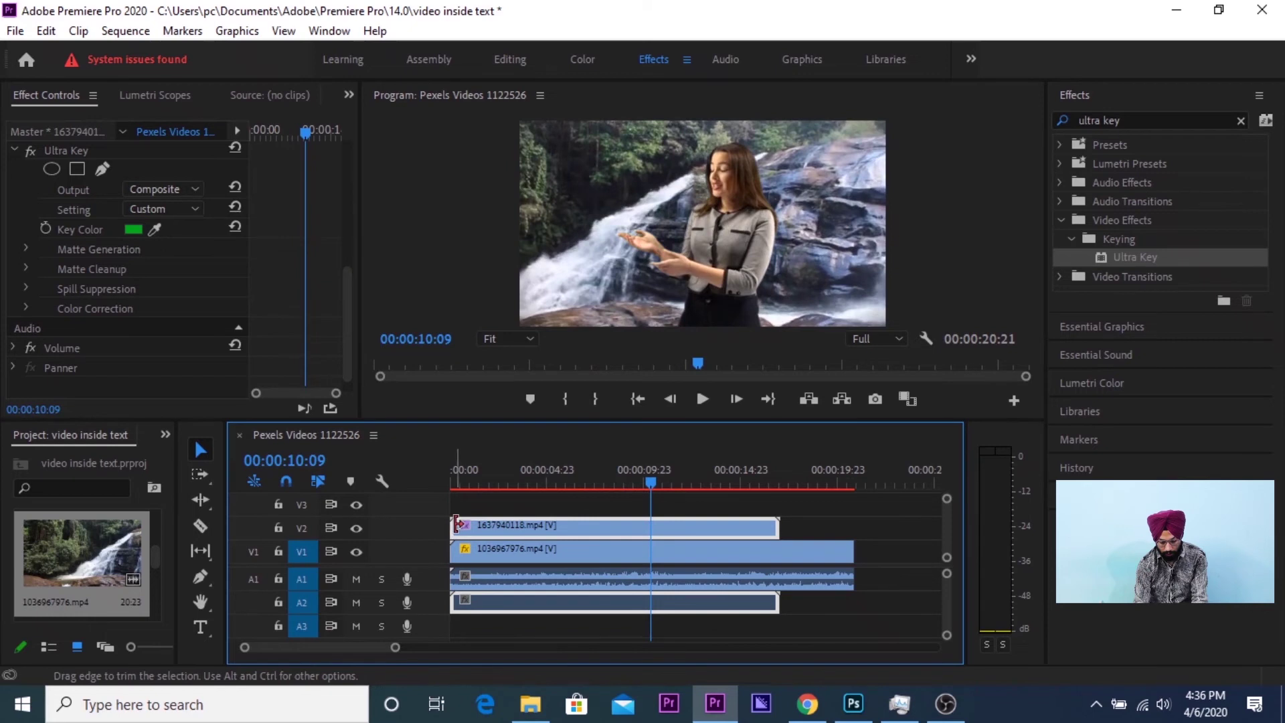
Trim the V2 presenter and V1 waterfall clip heads to the 00:00:10:09 playhead and play the result.
drag(456, 526, 655, 534)
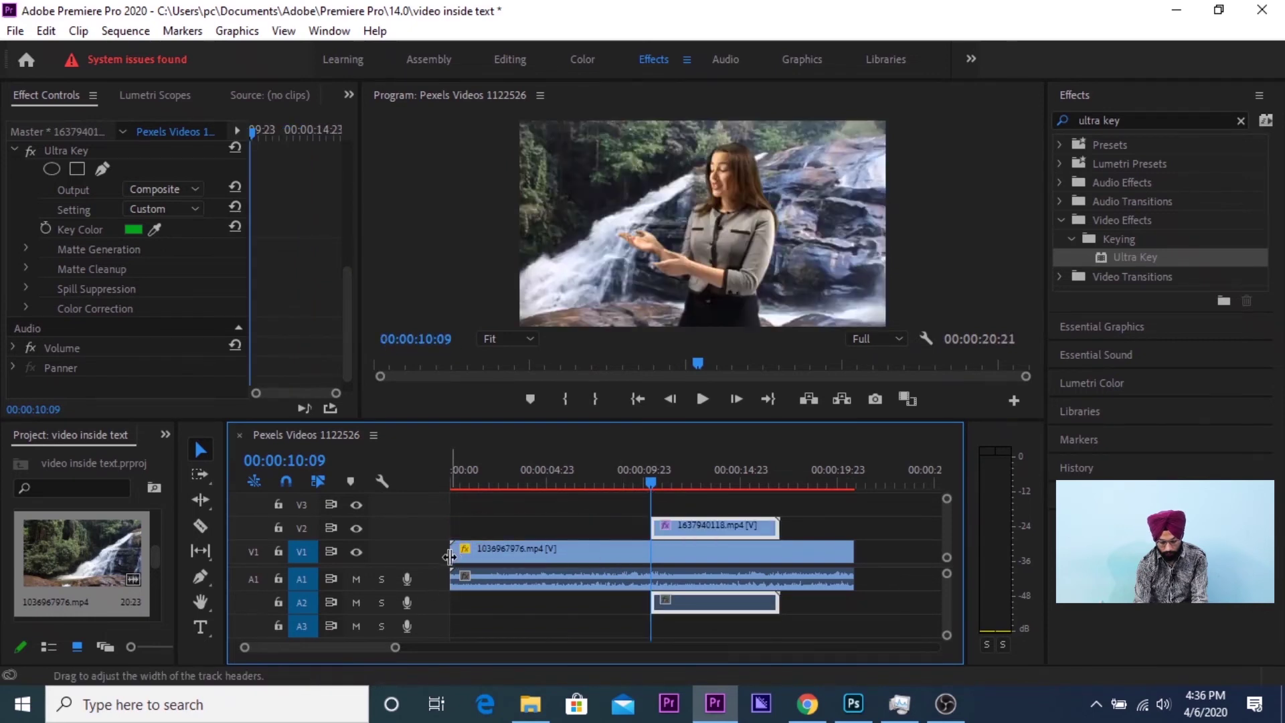
drag(452, 555, 651, 556)
key(space)
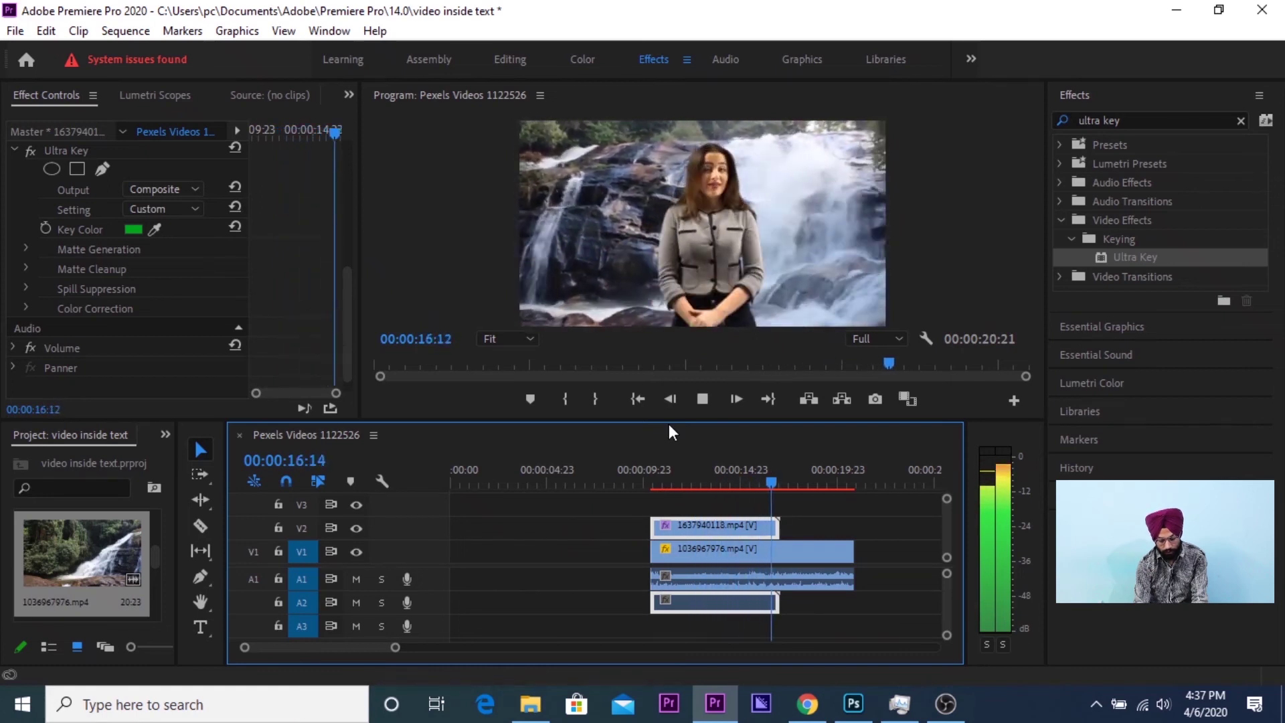
key(space)
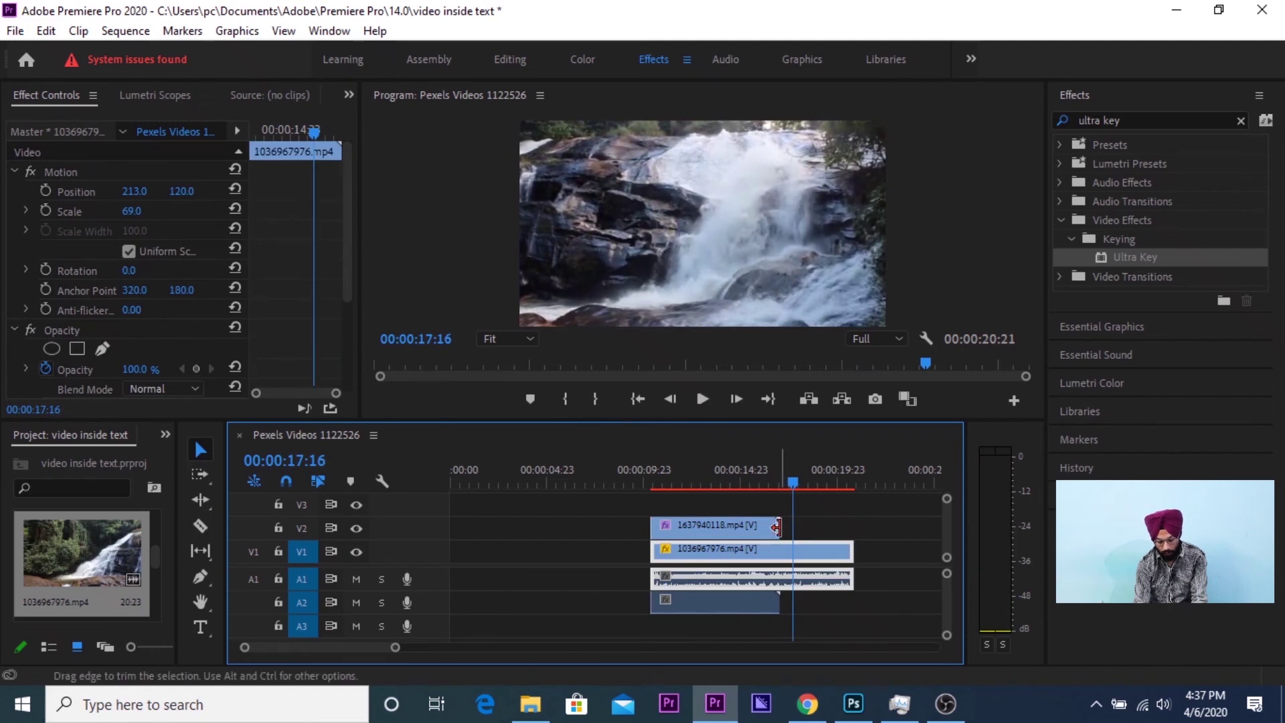
drag(785, 526, 822, 539)
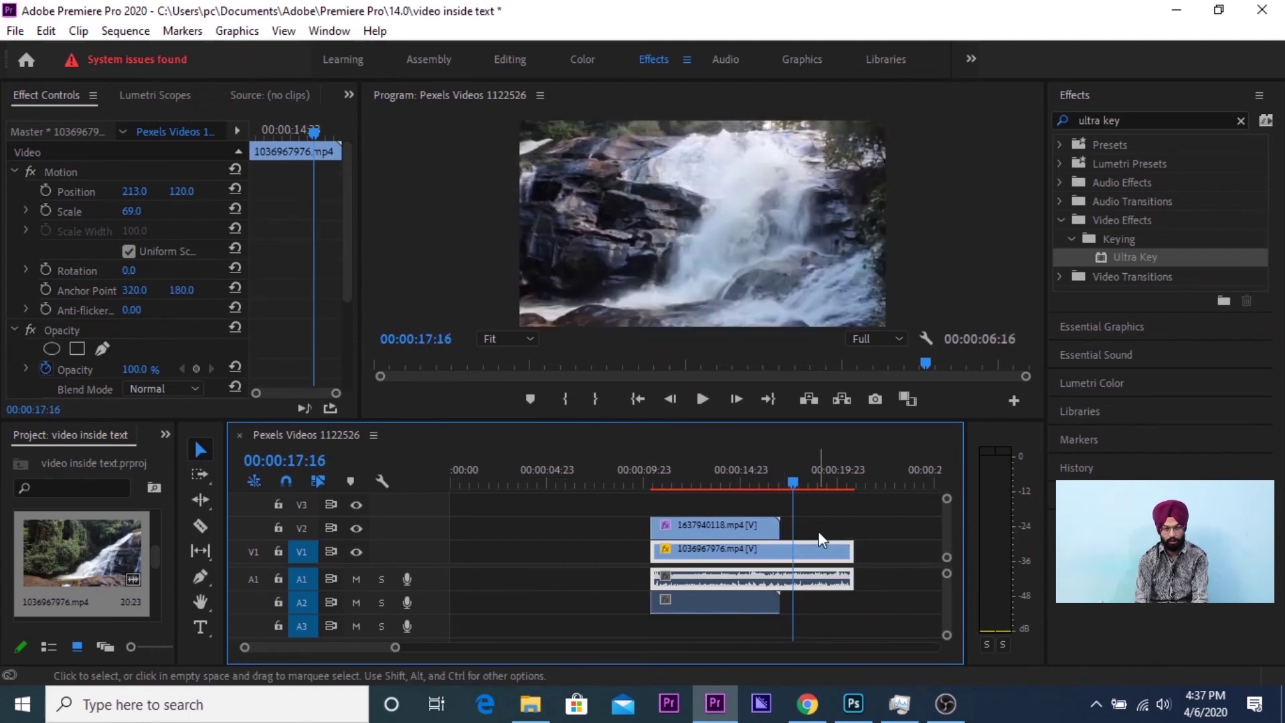